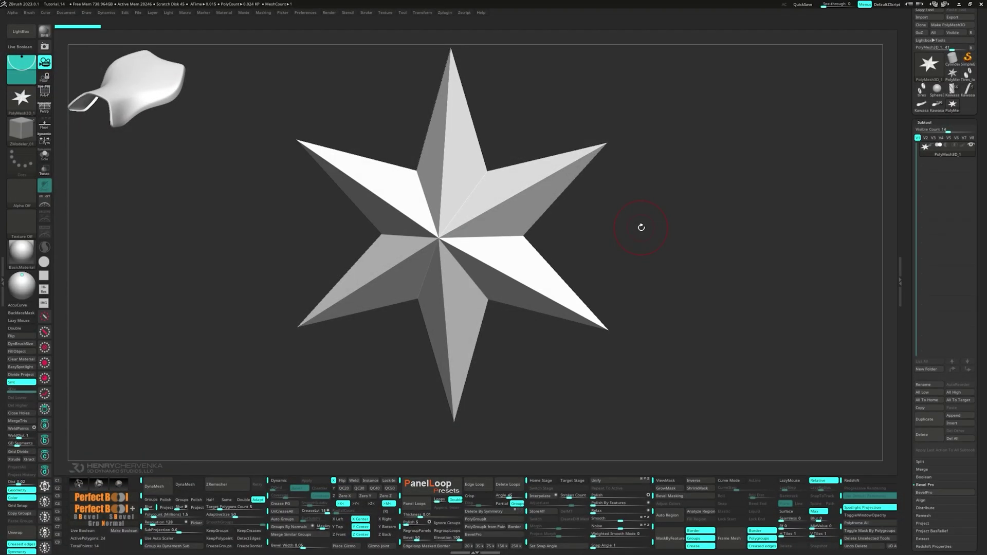
Replace the star mesh with a PolyPlane primitive and show its polyframe.
key(w)
click(411, 172)
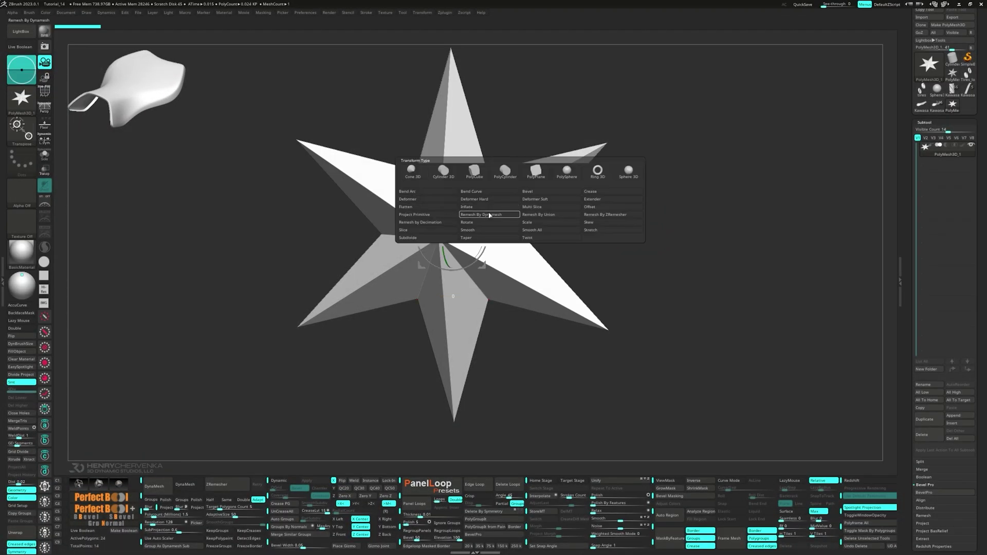
click(536, 171)
mouse_move(564, 236)
mouse_down()
mouse_move(575, 236)
mouse_move(557, 235)
mouse_up()
key(shift+f)
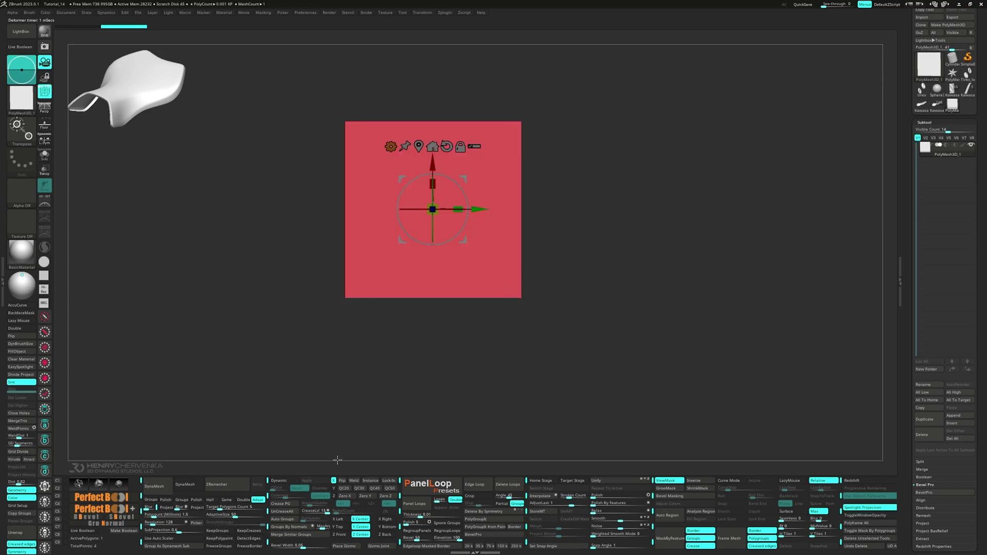
click(357, 483)
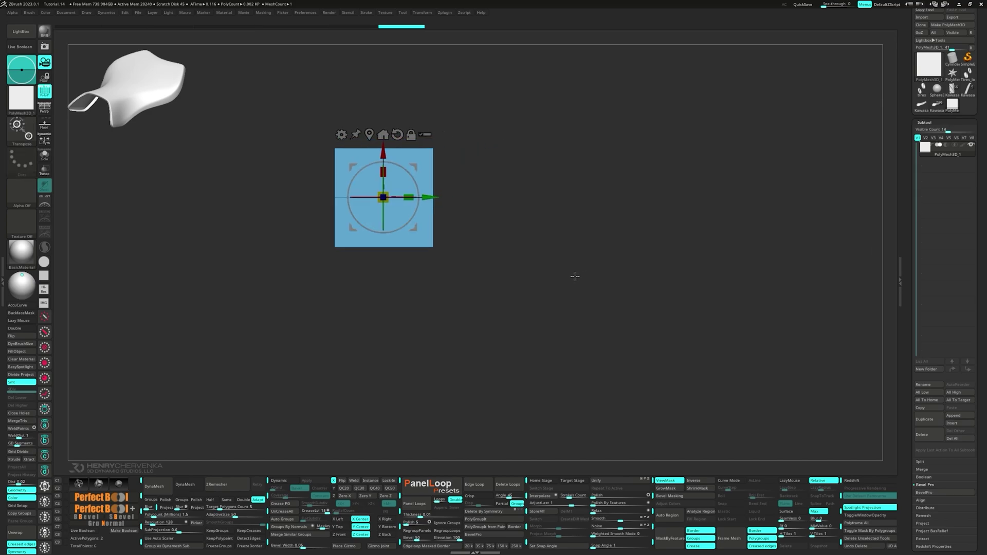
Stretch the plane into a long strip, slightly widen the extended end with an inward middle notch, and clear the mask.
drag(429, 197, 666, 198)
drag(613, 171, 619, 161)
drag(656, 198, 667, 199)
drag(624, 172, 628, 175)
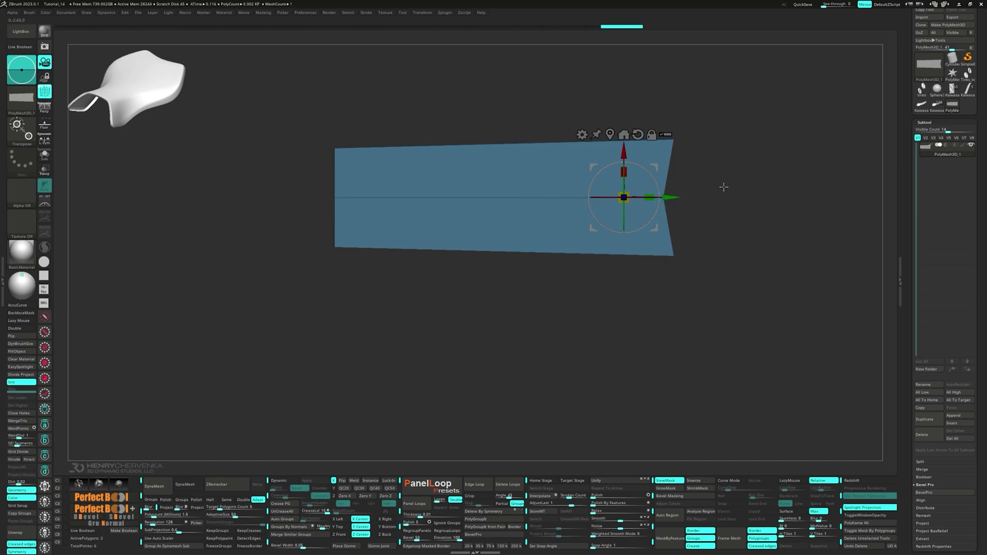
ctrl+drag(724, 187, 733, 196)
Insert four crosswise edge loops along the strip with ZModeler, dividing it into five segments.
key(q)
key(space)
click(526, 199)
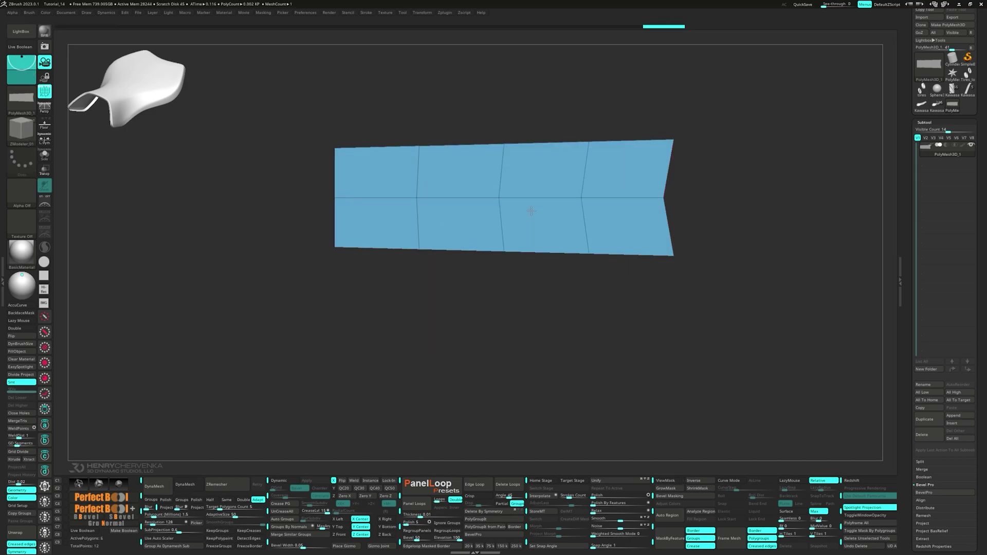
click(531, 211)
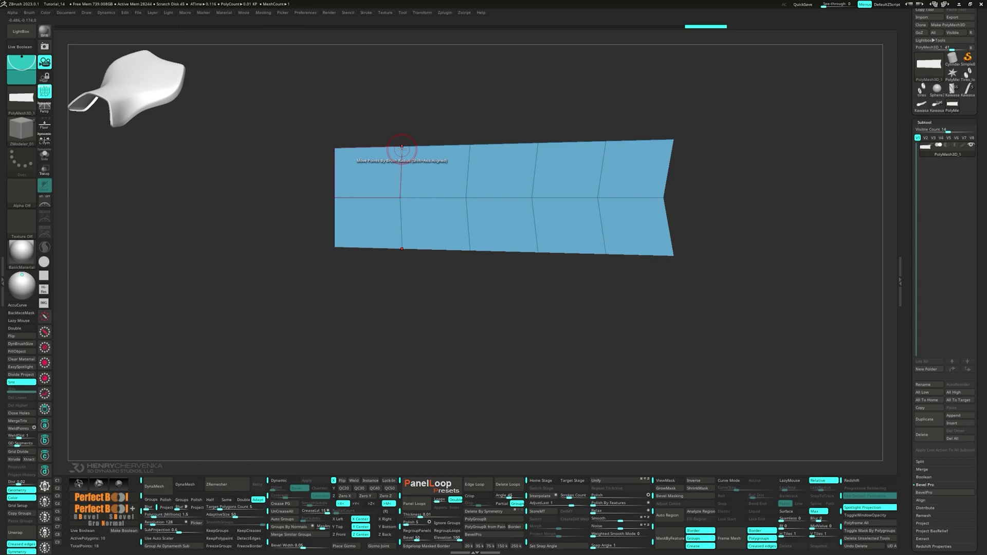
Move the loop points symmetrically to shape the outline, keeping one end narrow and bulging the strip wide near the notched end.
drag(401, 145, 389, 148)
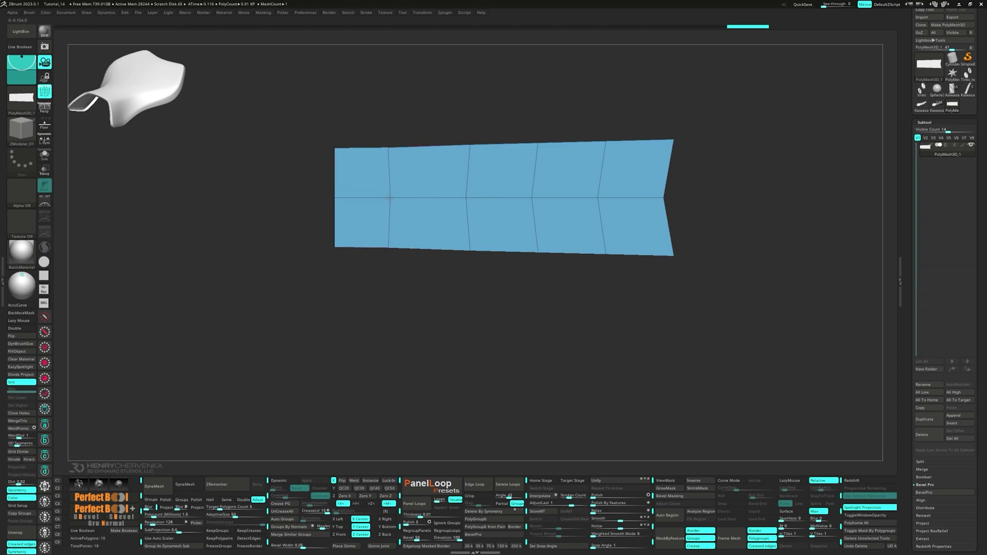
drag(389, 198, 389, 198)
drag(469, 145, 469, 134)
drag(468, 198, 472, 197)
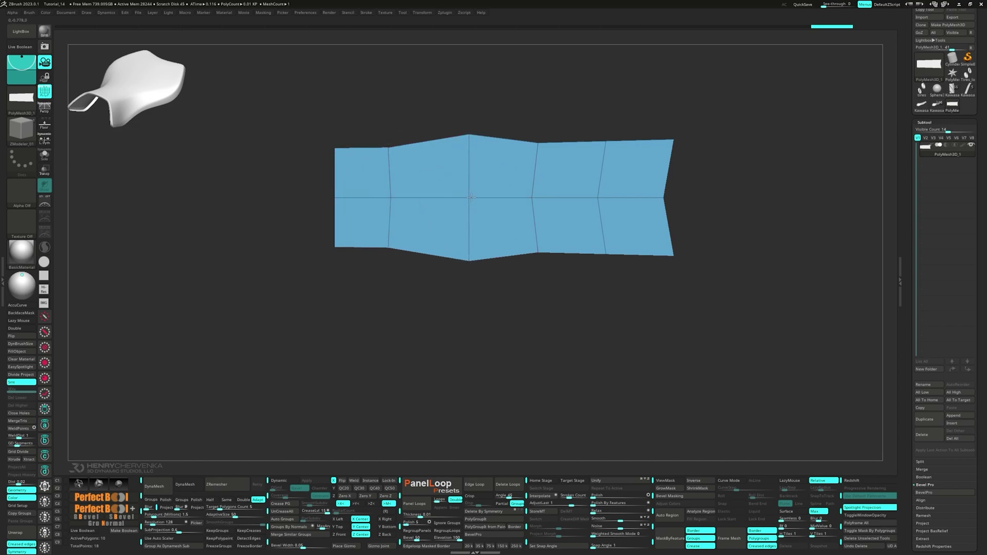
drag(536, 143, 537, 101)
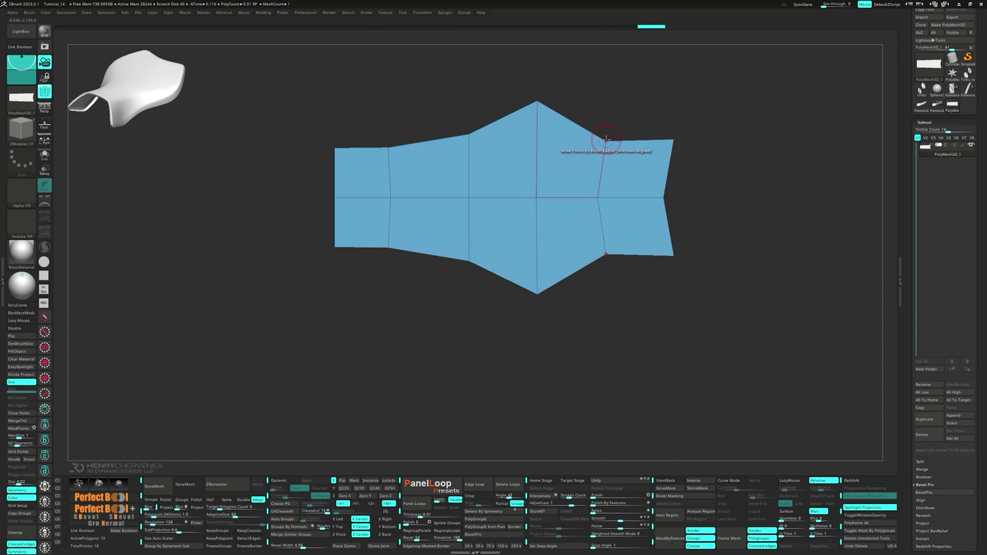
drag(605, 139, 602, 105)
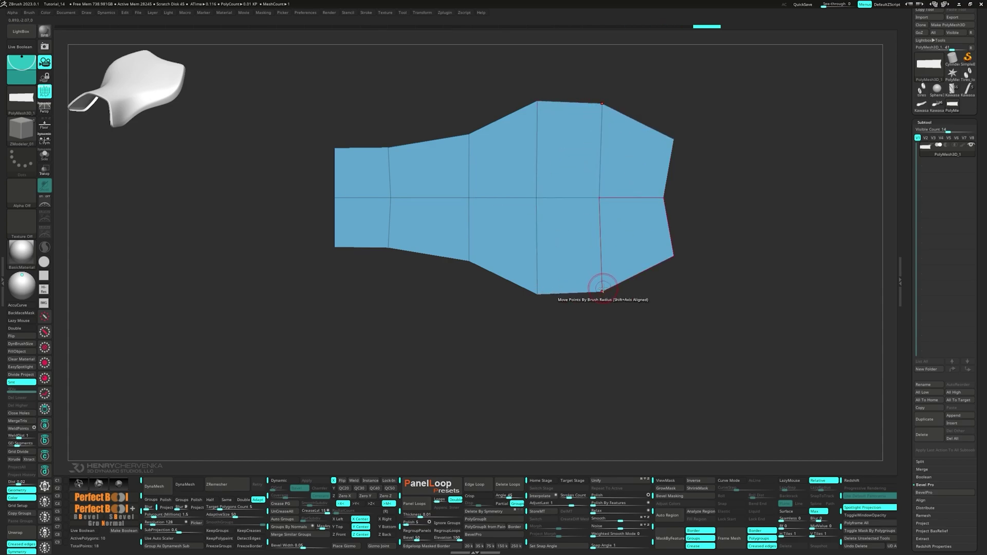
Extrude the two long side edges outward into a flange using the ZModeler edge Extrude action.
key(space)
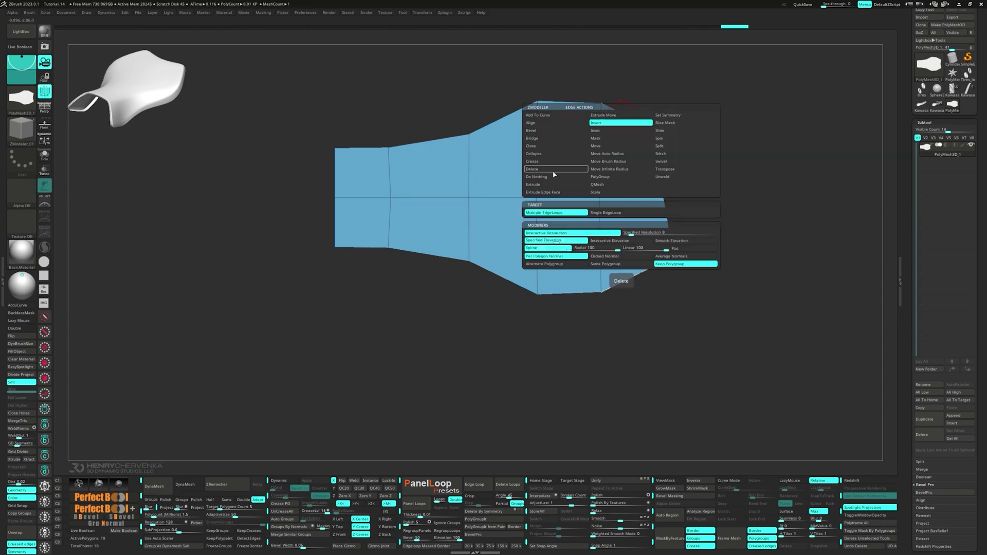
click(556, 184)
drag(630, 120, 630, 90)
Mask the plate's inner area, lower the outer flange edges below it in side view, and clear the mask.
mouse_move(715, 108)
ctrl+mouse_down()
mouse_move(332, 94)
mouse_move(714, 105)
ctrl+mouse_up()
ctrl+click(777, 167)
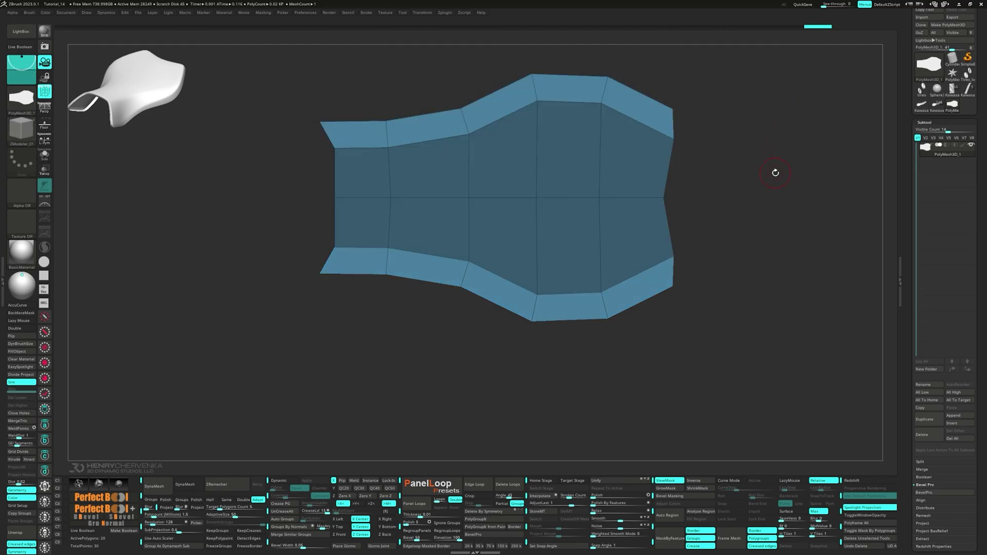
key(w)
drag(749, 265, 755, 199)
drag(624, 153, 623, 175)
ctrl+drag(748, 219, 764, 231)
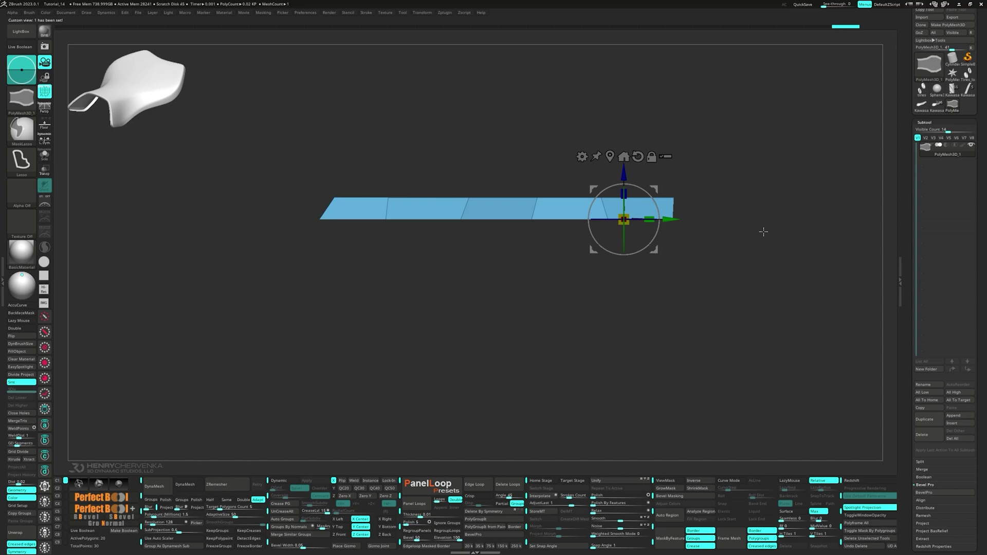
Rotate the mesh slightly in side view so its wide end sits higher than its narrow end.
drag(655, 251, 703, 232)
alt+drag(756, 260, 768, 333)
drag(697, 379, 689, 375)
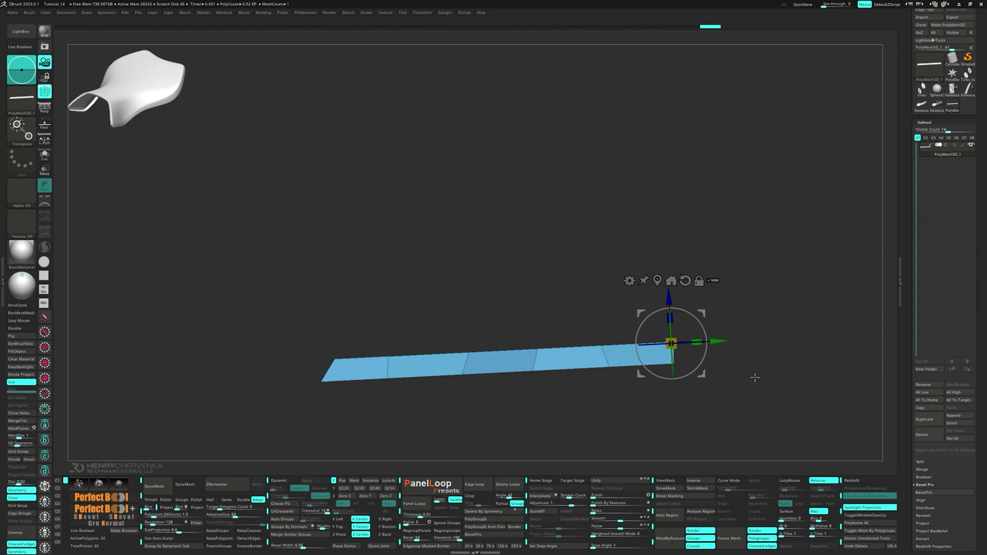
Move the flange's lower points in side view, deepening it at the narrow end and tapering it towards the wide end.
key(q)
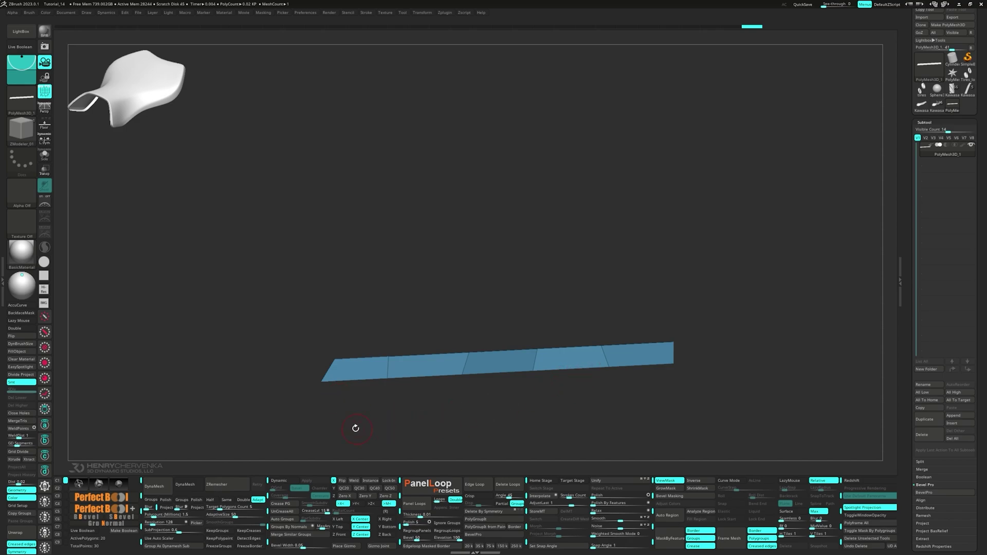
drag(321, 379, 298, 429)
drag(389, 380, 361, 441)
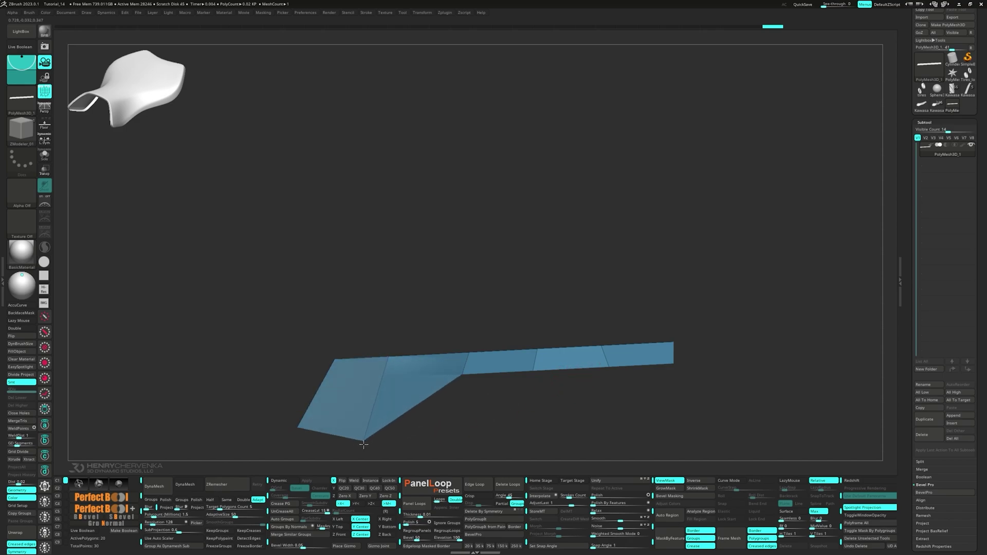
drag(463, 371, 443, 420)
drag(534, 370, 529, 396)
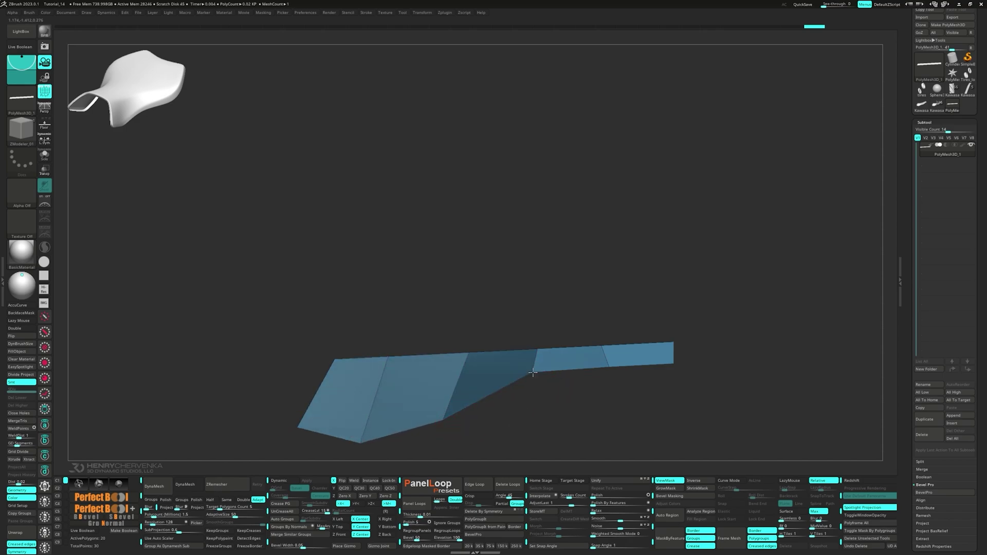
drag(673, 364, 674, 344)
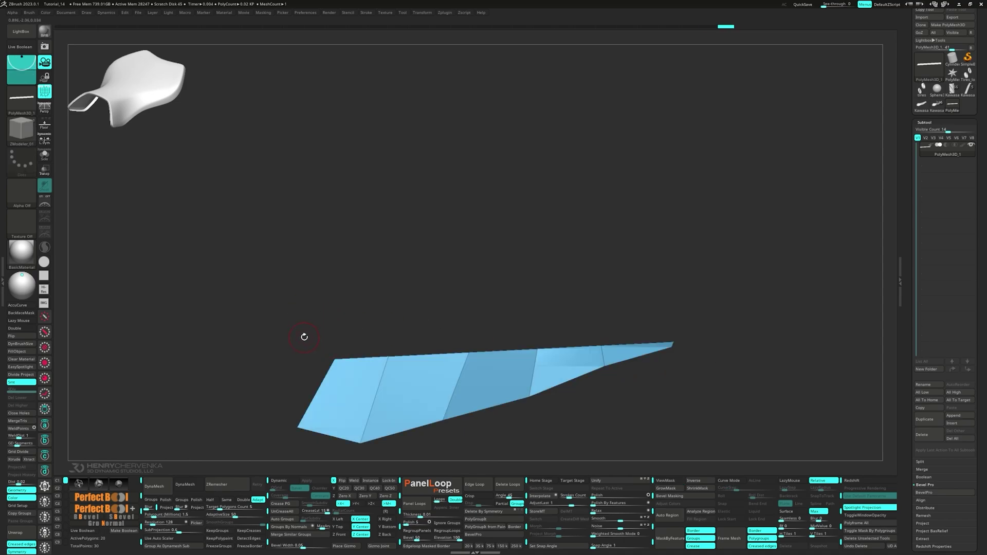
Clip the mesh's top profile into a shallow concave curve with the ClipCurve brush.
mouse_move(294, 333)
ctrl+shift+mouse_down()
mouse_move(433, 350)
mouse_move(398, 354)
mouse_move(399, 366)
mouse_move(517, 365)
ctrl+shift+mouse_up()
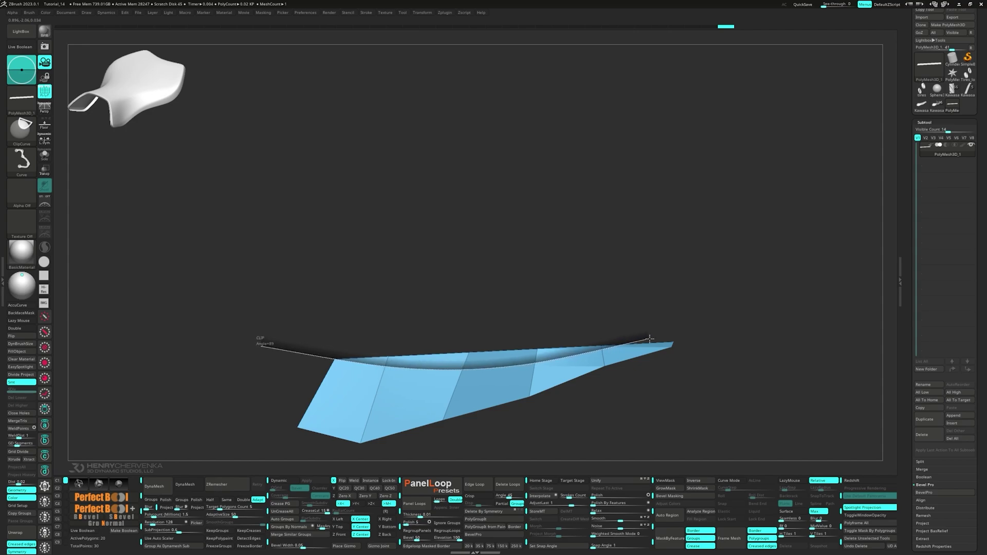
ctrl+shift+drag(650, 339, 656, 342)
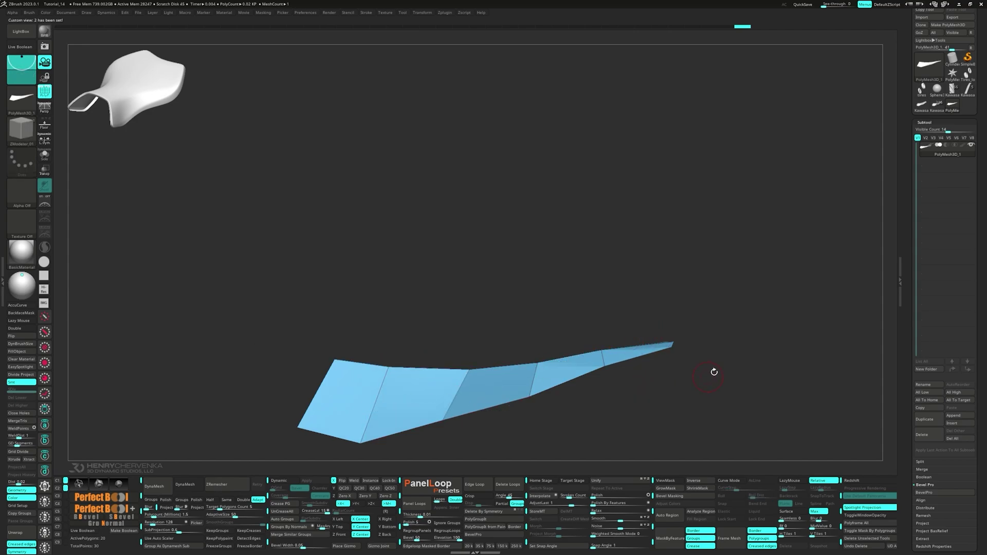
Reposition the flange's outer points from top and side views, flaring the corners at the narrow end outward.
key(1)
key(ctrl)
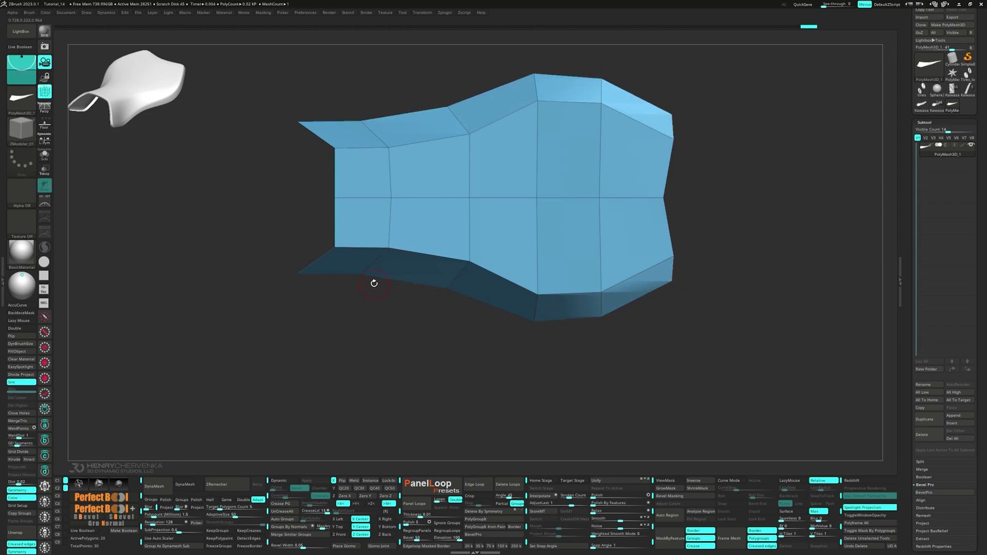
drag(299, 273, 319, 279)
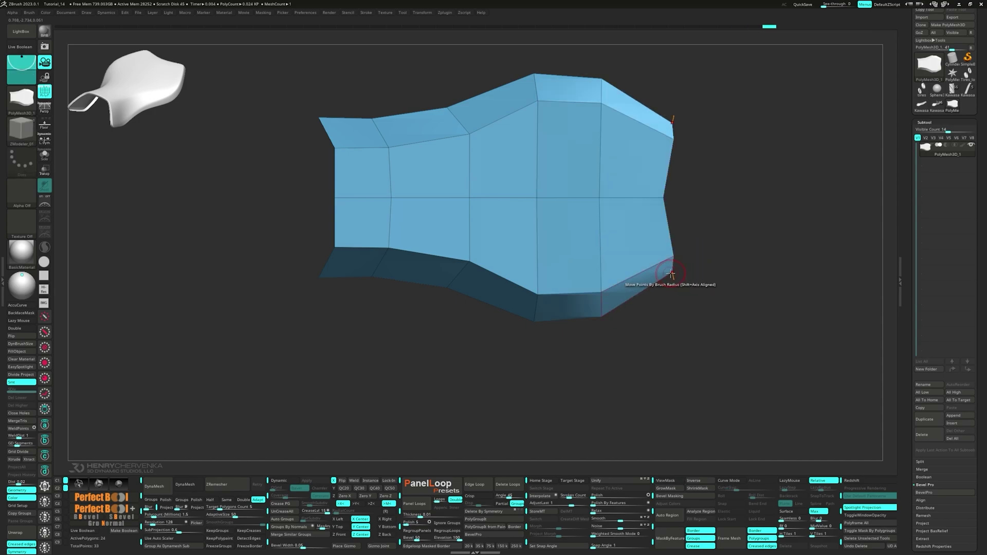
key(grave)
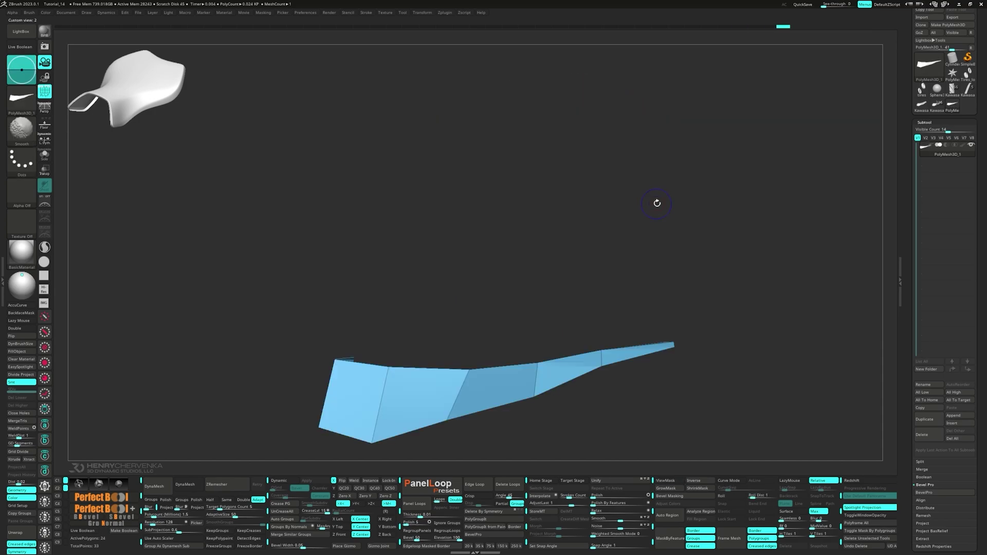
key(1)
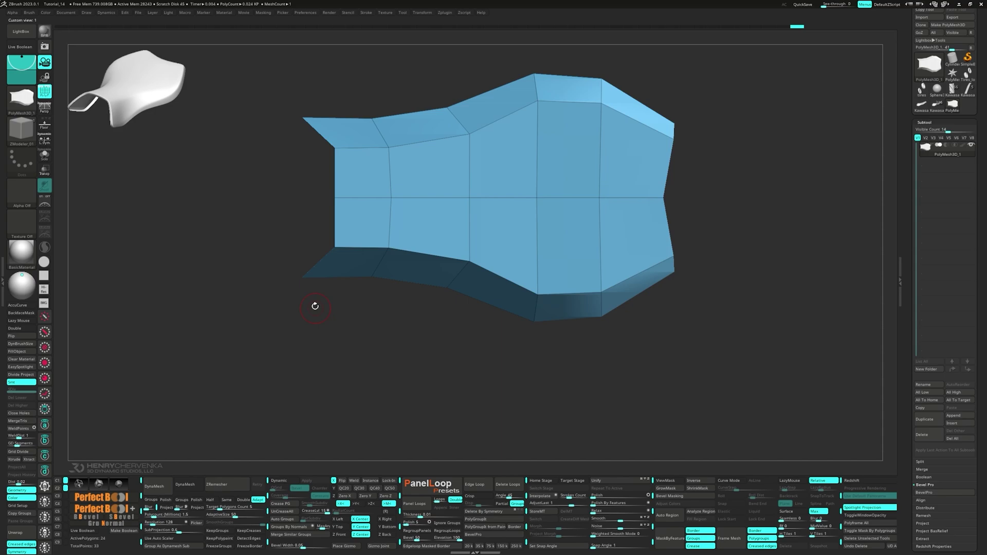
mouse_move(305, 281)
mouse_down()
mouse_move(319, 279)
mouse_move(301, 296)
mouse_up()
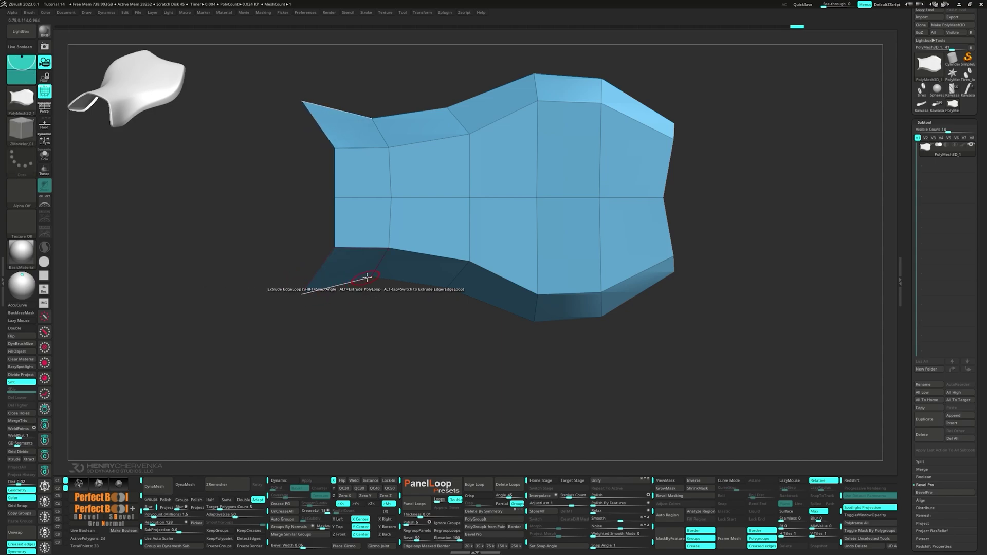
Nudge the flange point next to the narrow end's corner outward and compare the top and side views.
click(371, 278)
key(ctrl+z)
drag(371, 278, 369, 282)
key(2)
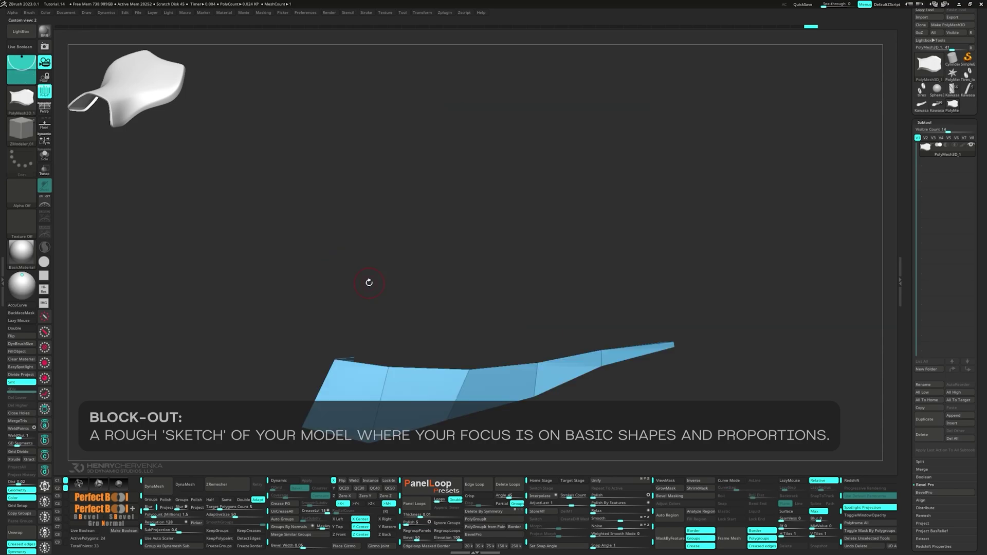
key(1)
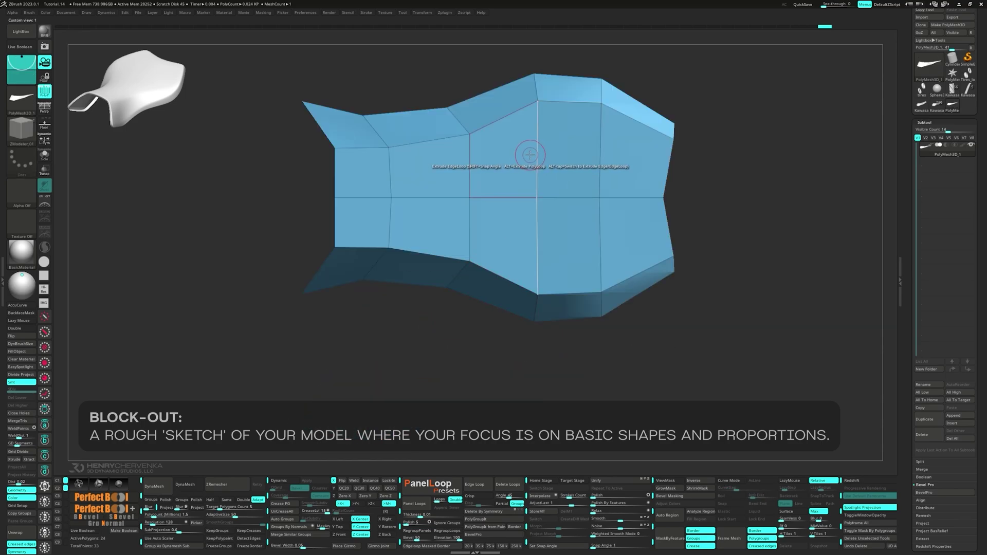
Insert two curved lengthwise edge loops in each half of the plate with the ZModeler edge Insert action.
key(space)
click(531, 162)
drag(536, 154, 539, 170)
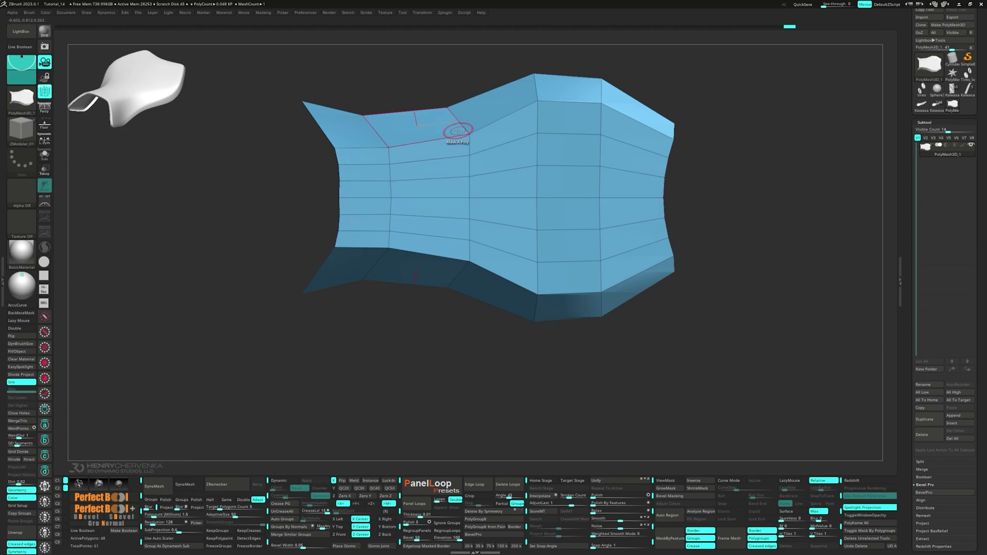
Insert pairs of crosswise edge loops around the wide section and move its outer points outward to round the outline.
drag(562, 135, 566, 137)
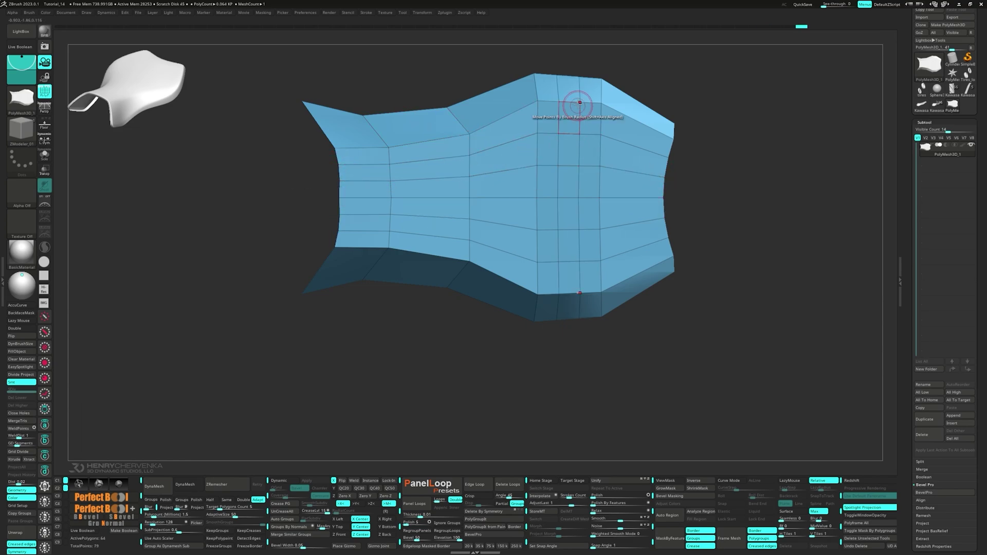
drag(580, 77, 581, 70)
drag(557, 75, 558, 69)
drag(642, 125, 622, 118)
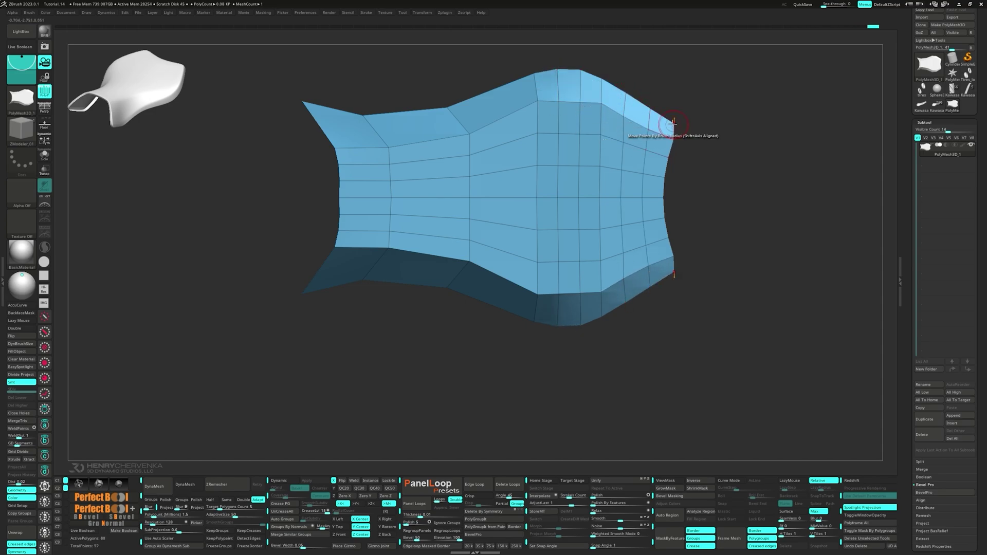
mouse_move(535, 94)
mouse_down()
mouse_move(476, 95)
mouse_move(480, 107)
mouse_up()
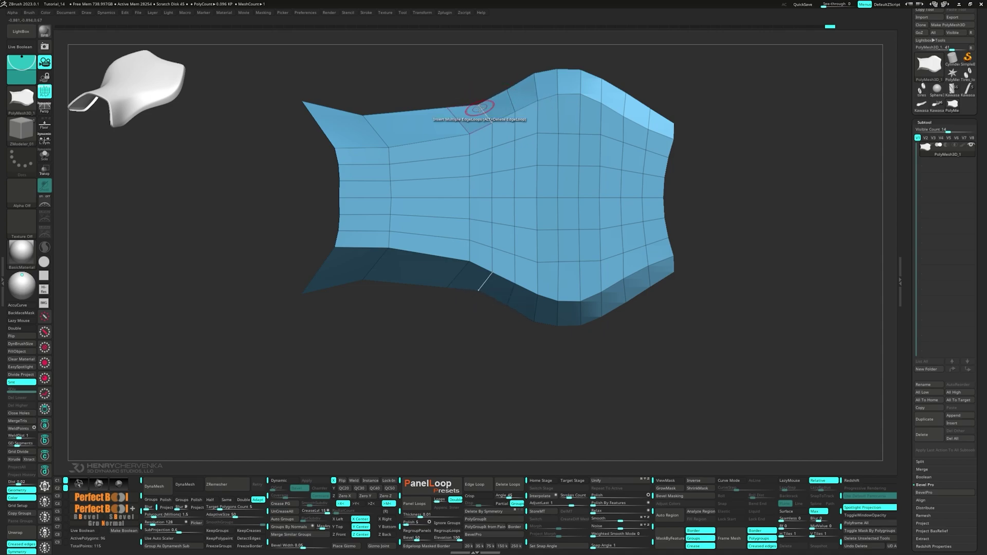
Insert a lengthwise edge loop along the side flanges and move their outer points outward to smooth the silhouette.
key(shift+2)
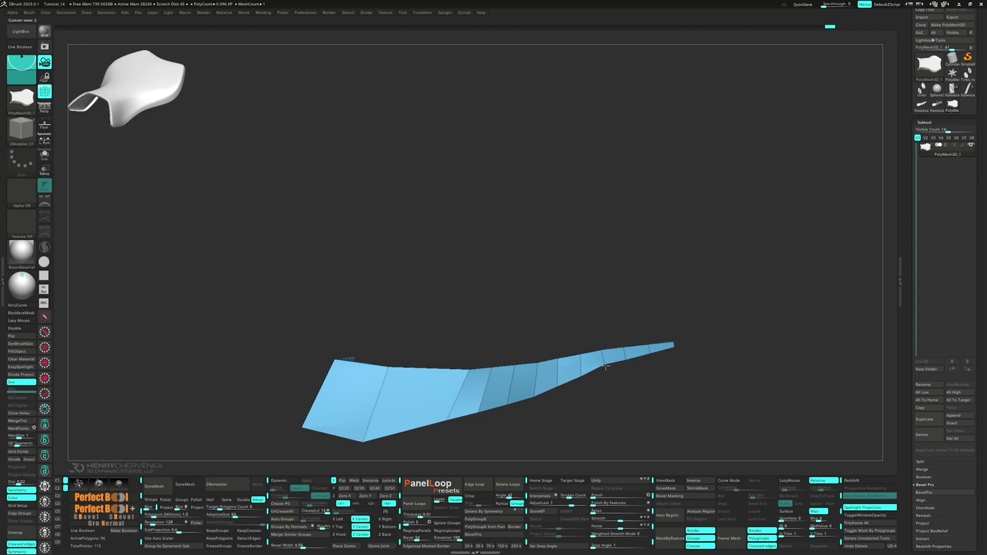
key(shift+1)
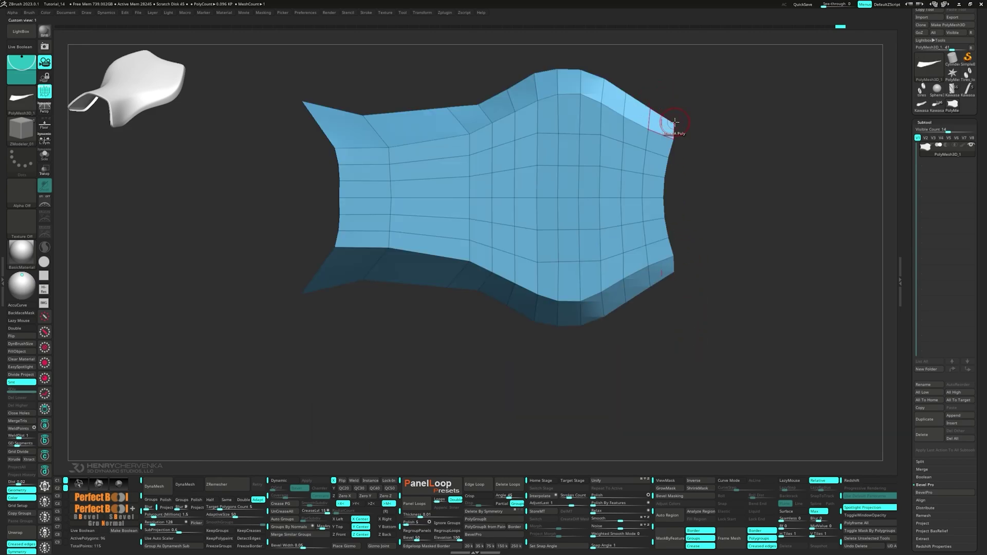
drag(673, 109, 558, 51)
mouse_move(534, 73)
mouse_down()
mouse_move(532, 58)
mouse_move(441, 104)
mouse_move(362, 109)
mouse_up()
key(ctrl+z)
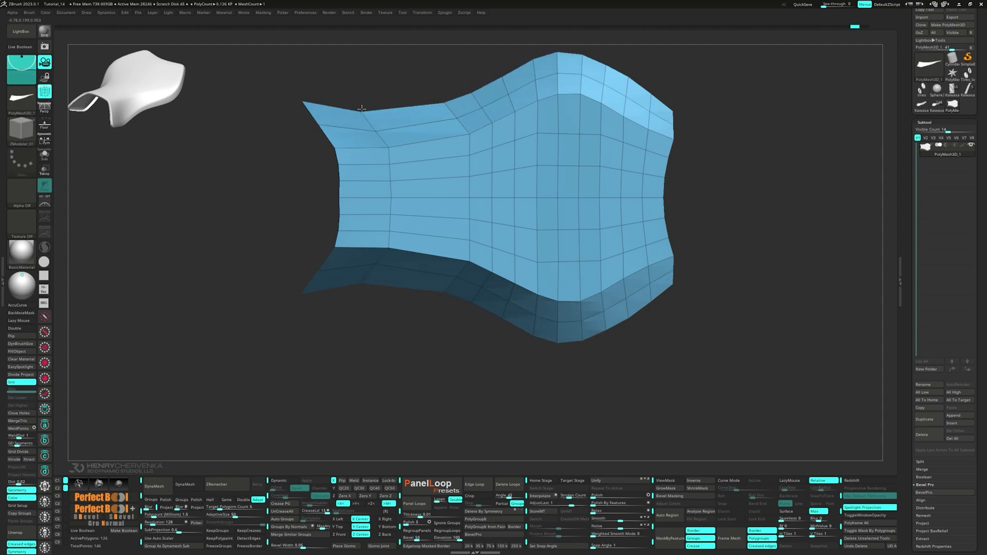
drag(492, 122, 491, 126)
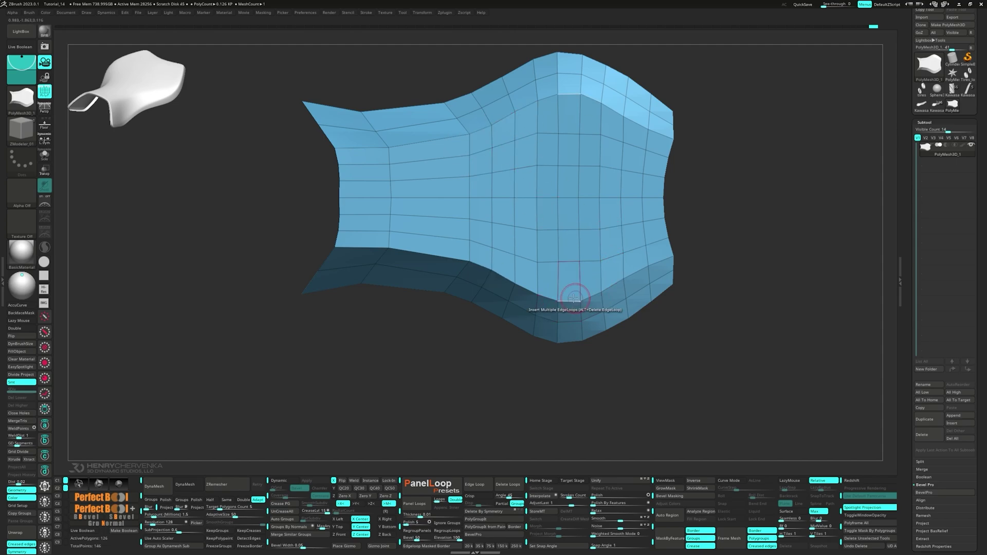
Insert two crosswise edge loops in the narrow section and adjust the neighbouring flange points to smooth its outline.
click(409, 242)
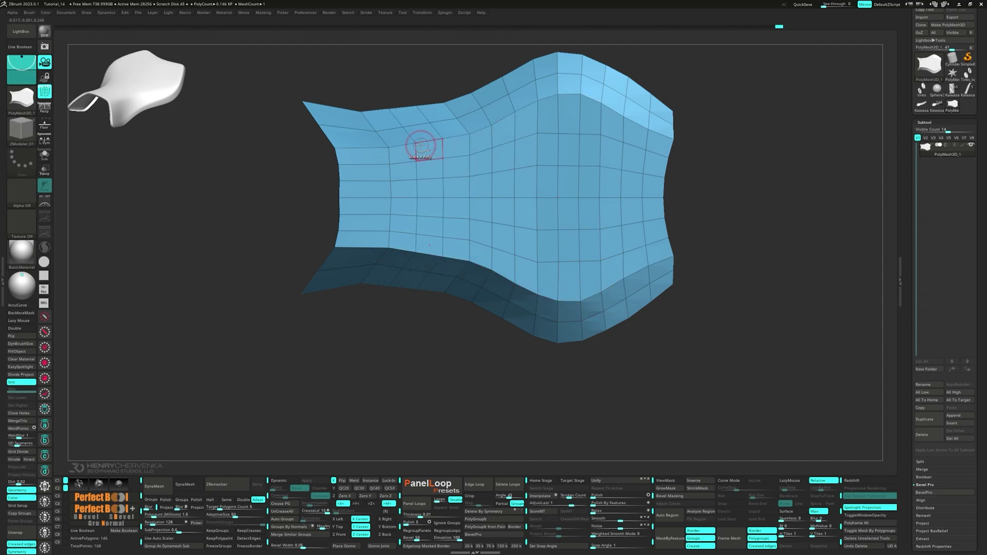
drag(443, 138, 443, 142)
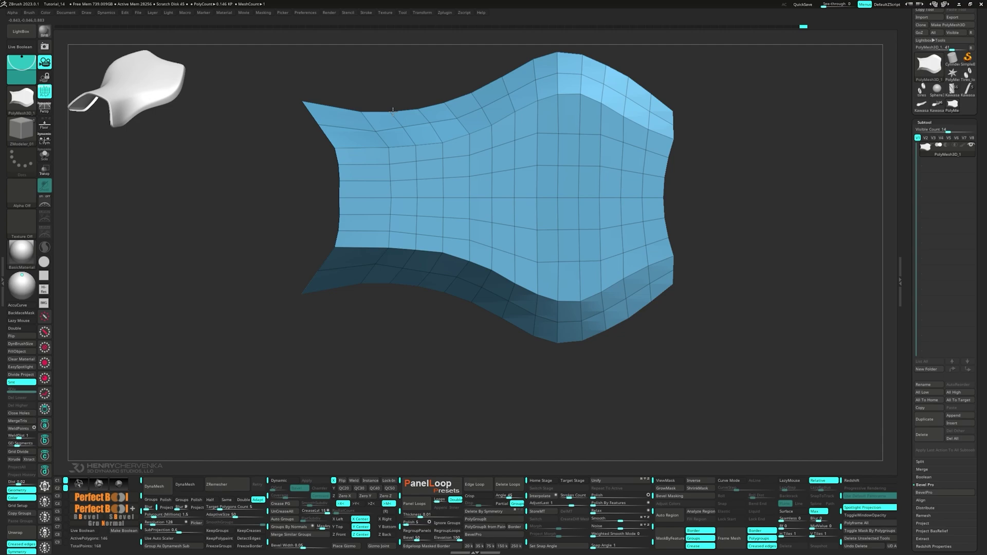
click(359, 132)
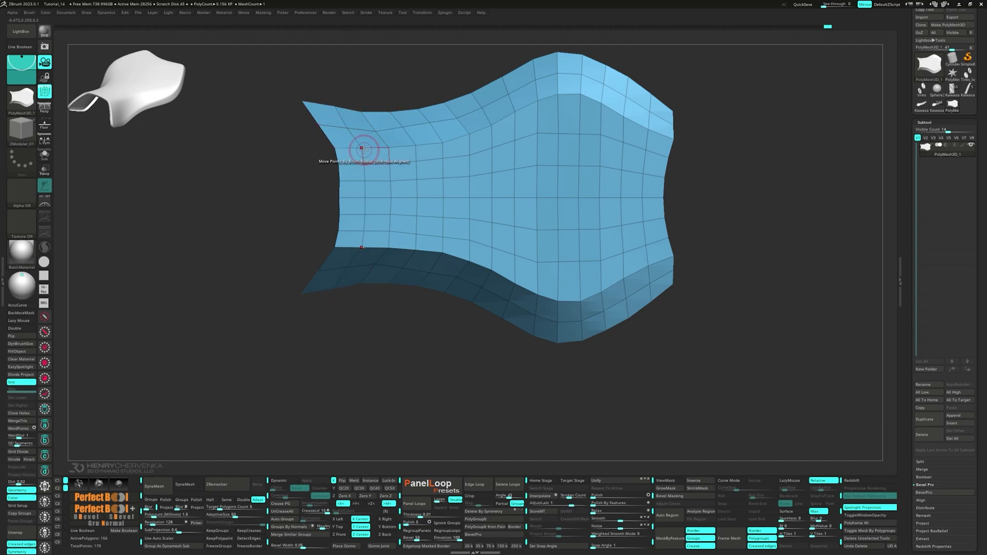
key(ctrl+2)
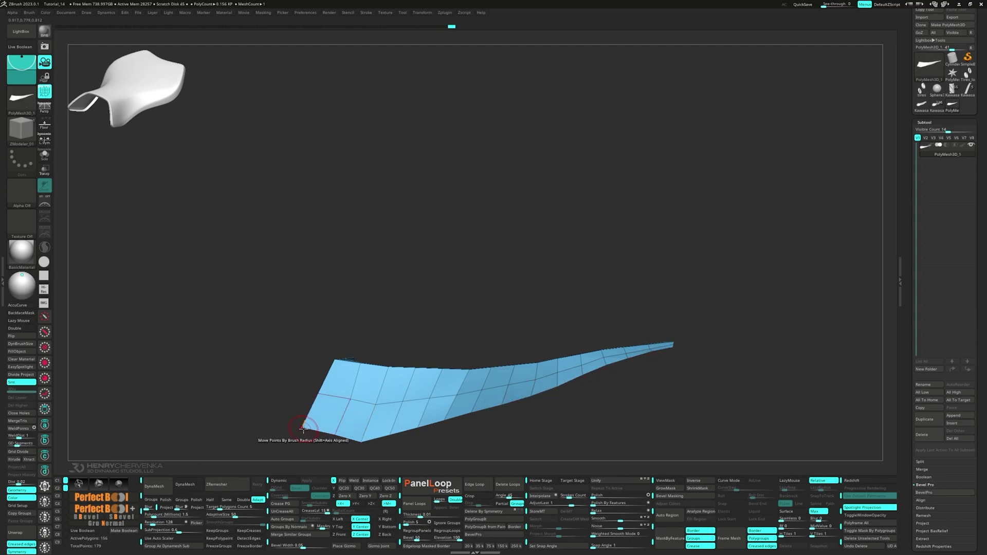
key(shift+1)
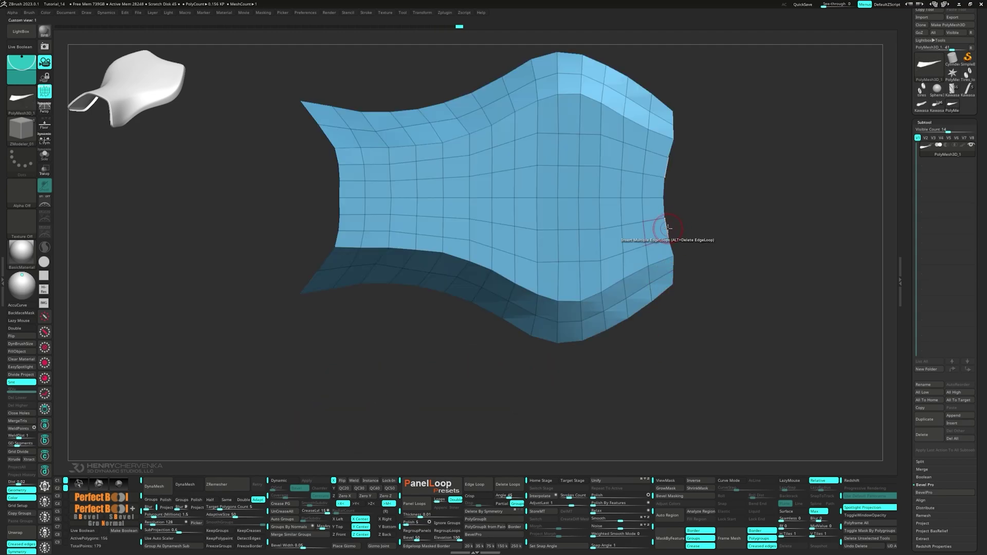
Try to extrude the shell's end border edges outward with the ZModeler edge Extrude action.
key(space)
click(588, 295)
drag(668, 227, 679, 224)
key(ctrl+z)
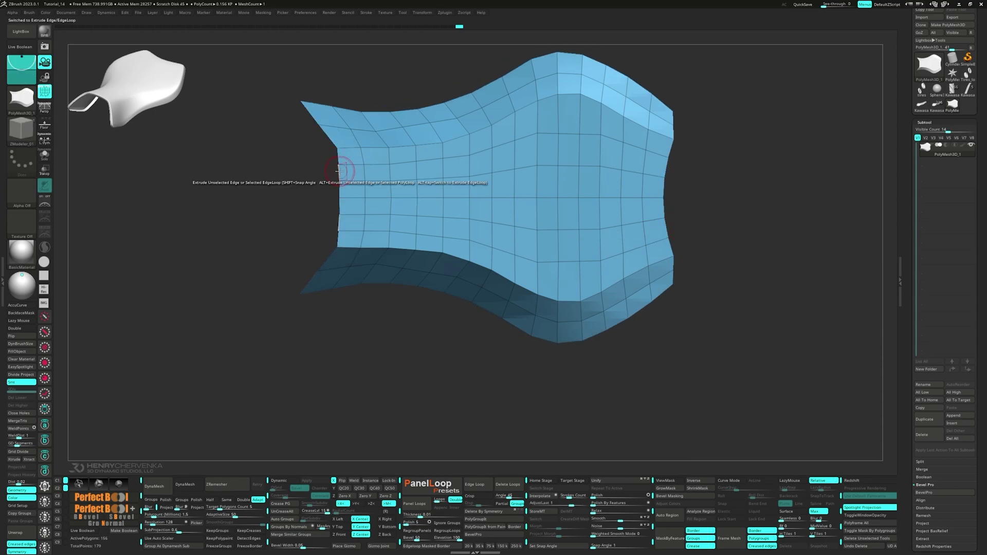
right_drag(342, 177, 346, 193)
drag(331, 237, 401, 225)
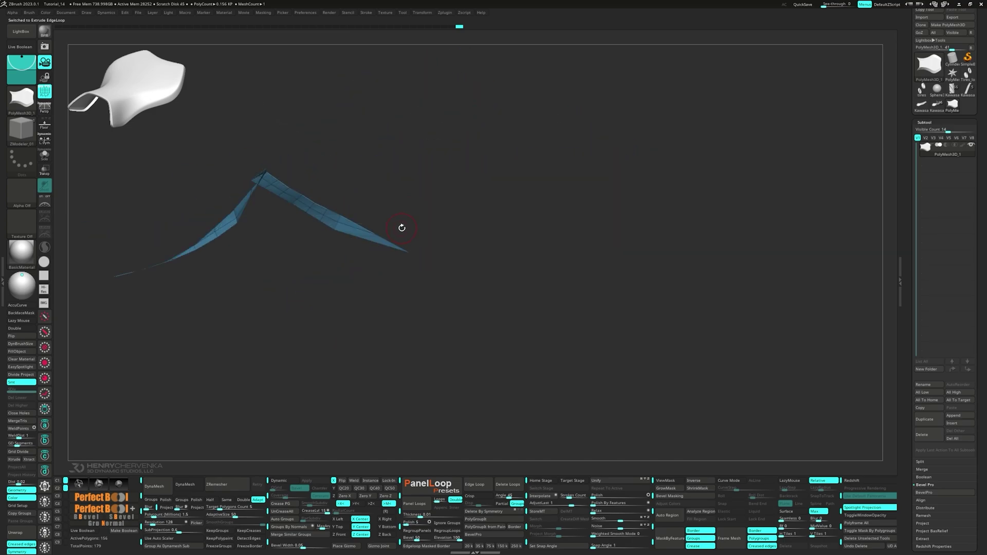
key(ctrl)
key(ctrl+z)
key(ctrl+z)
mouse_move(396, 212)
right_down()
mouse_move(303, 238)
mouse_move(354, 213)
right_up()
key(ctrl+z)
key(ctrl+z)
click(459, 27)
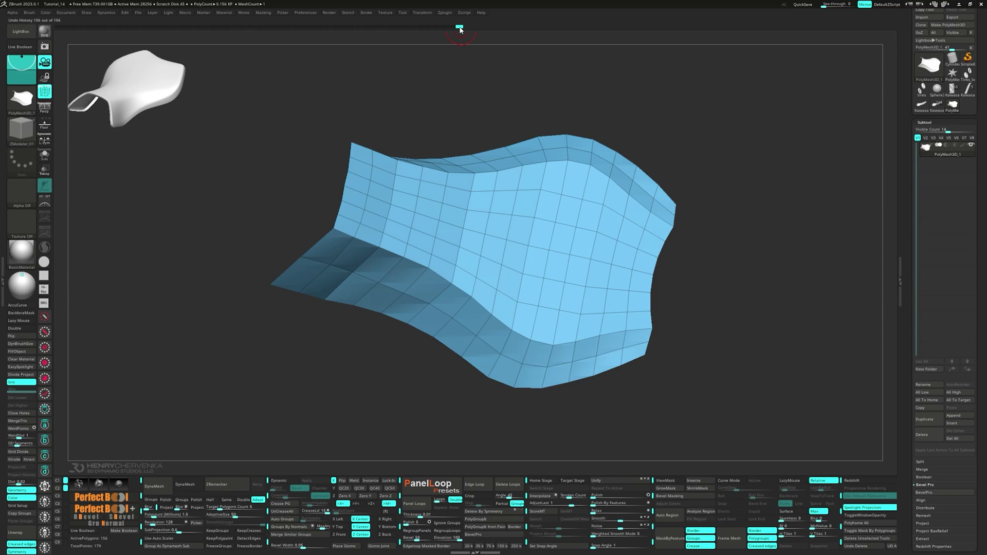
Delete the stray strip polygons at the shell's end with the ZModeler polygon Delete action.
mouse_move(390, 134)
right_down()
mouse_move(332, 191)
mouse_move(283, 144)
right_up()
key(space)
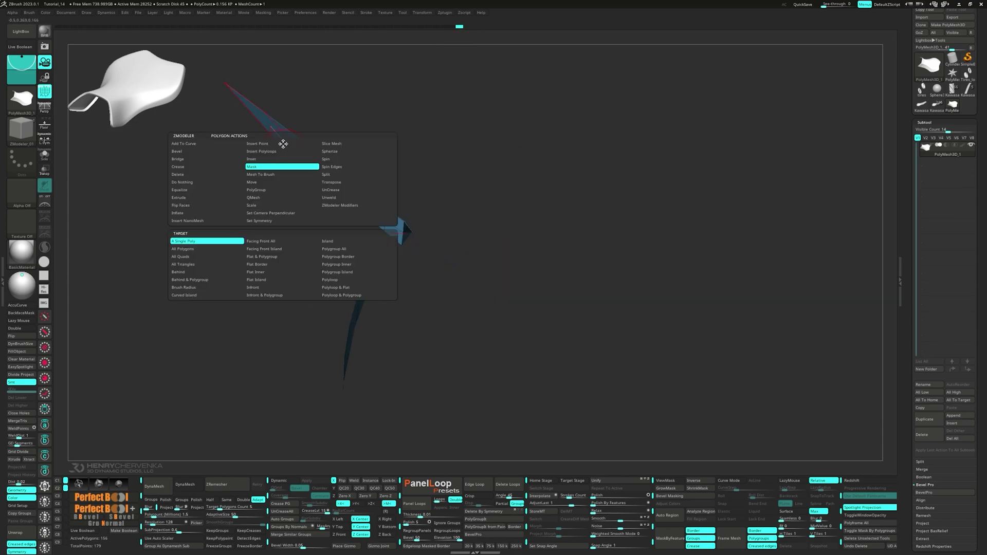
click(189, 169)
click(190, 174)
alt+drag(282, 146, 308, 163)
mouse_move(308, 163)
right_down()
mouse_move(324, 180)
mouse_move(291, 194)
mouse_move(333, 174)
mouse_move(364, 175)
right_up()
alt+click(333, 175)
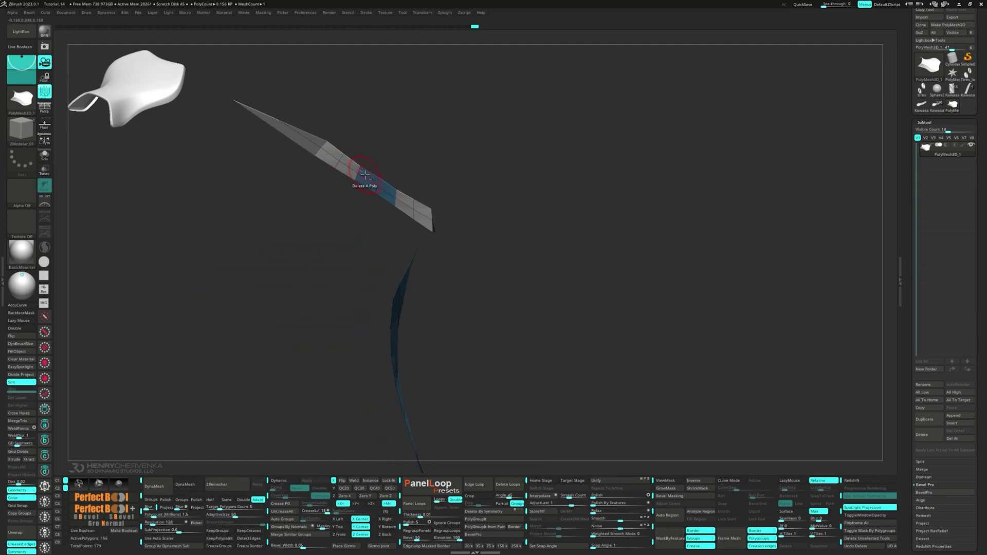
alt+drag(365, 175, 388, 192)
right_drag(388, 192, 380, 257)
alt+click(363, 193)
click(356, 196)
Extrude the border edge loop slightly outward around the whole shell and mask everything except the outer border with EdgeLoop Complete.
drag(665, 212, 675, 211)
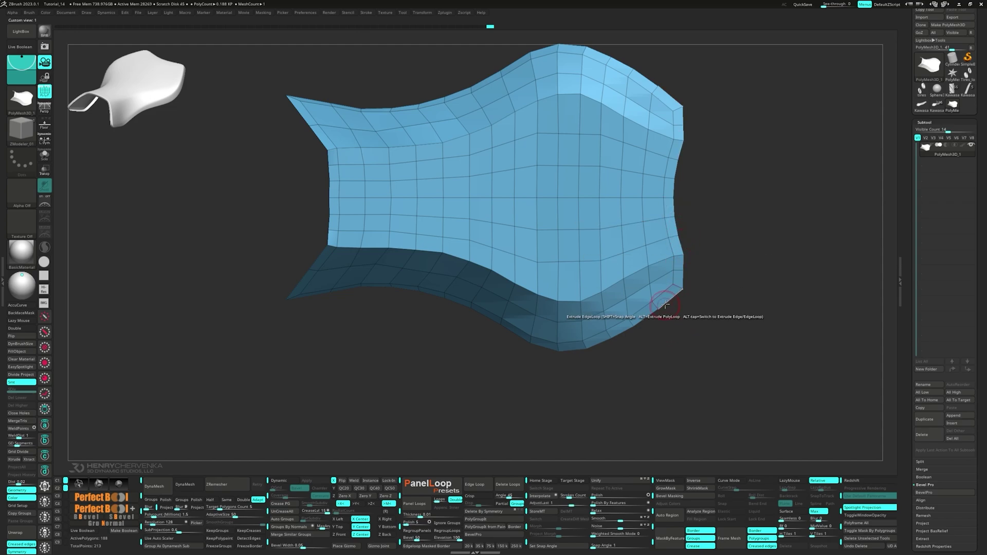
key(space)
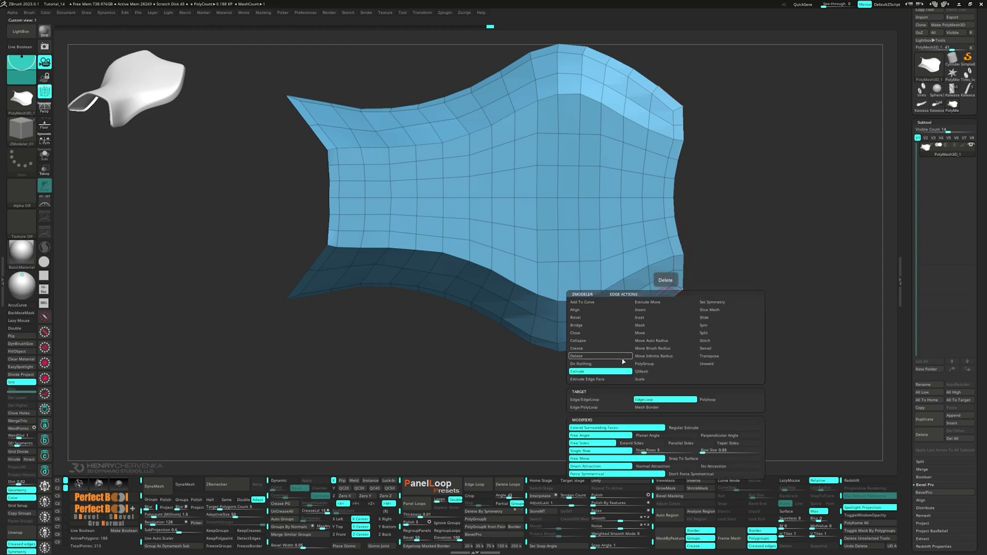
click(590, 349)
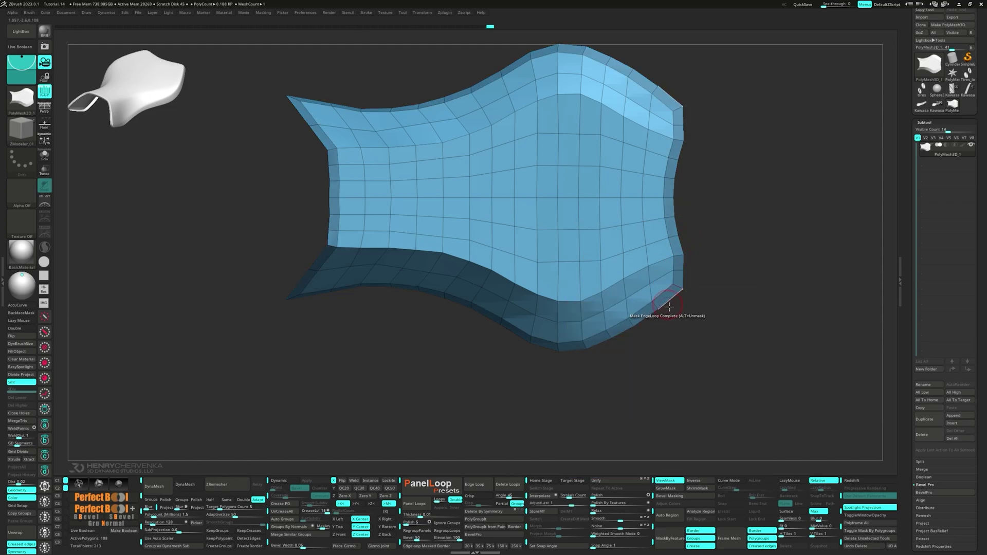
shift+drag(694, 348, 691, 353)
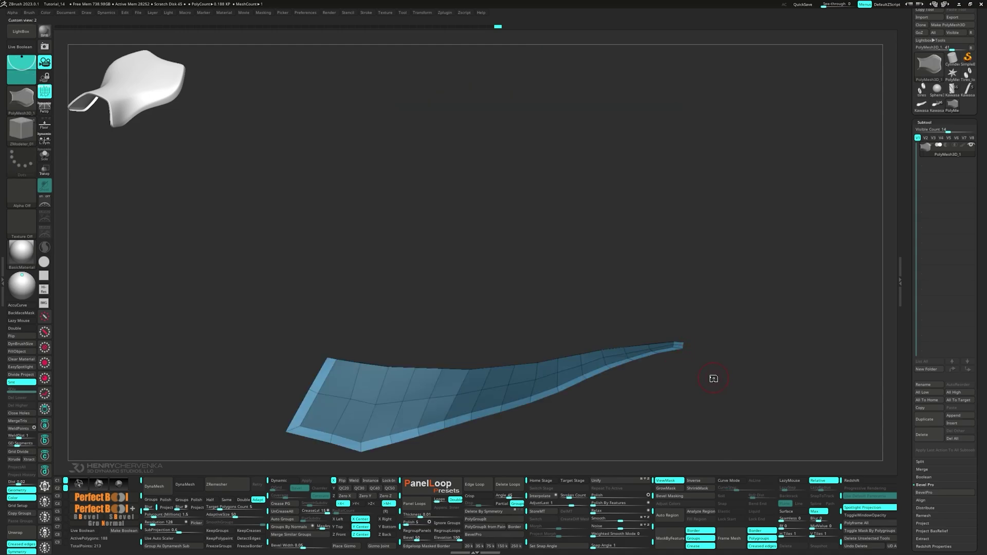
Reshape the unmasked outer border along the flange in side view with the Move brush.
key(space)
click(642, 378)
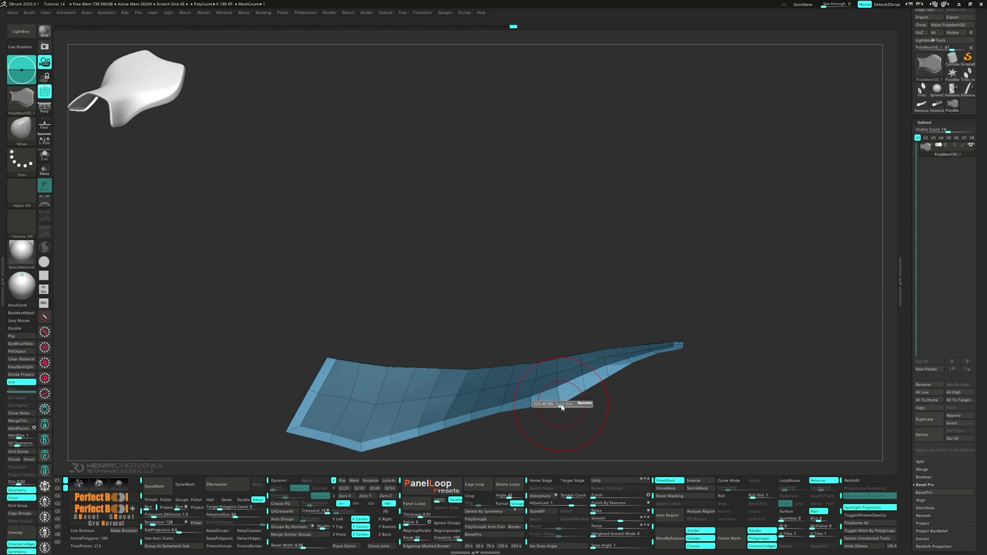
drag(560, 404, 501, 422)
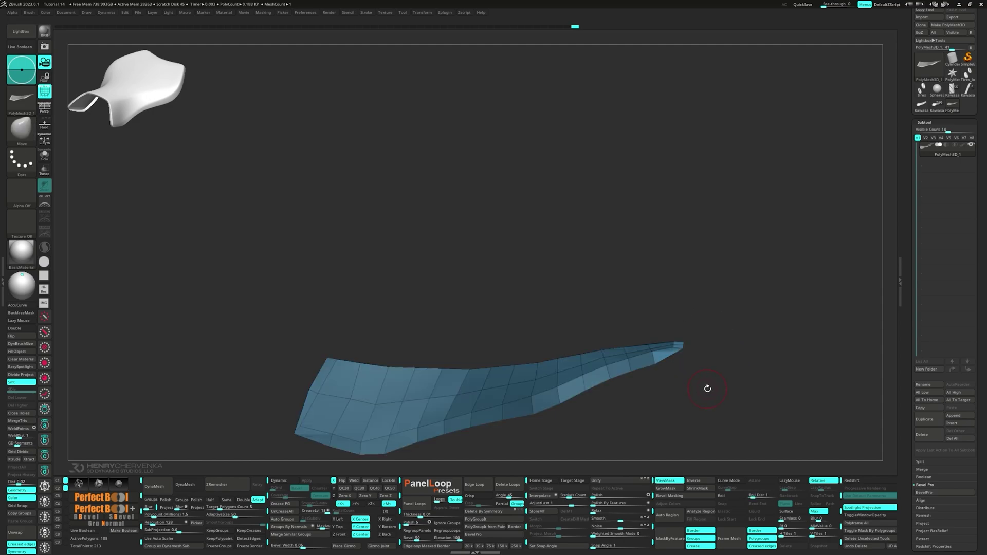
Try to mask everything except the narrow end's border strip.
key(w)
drag(715, 395, 746, 354)
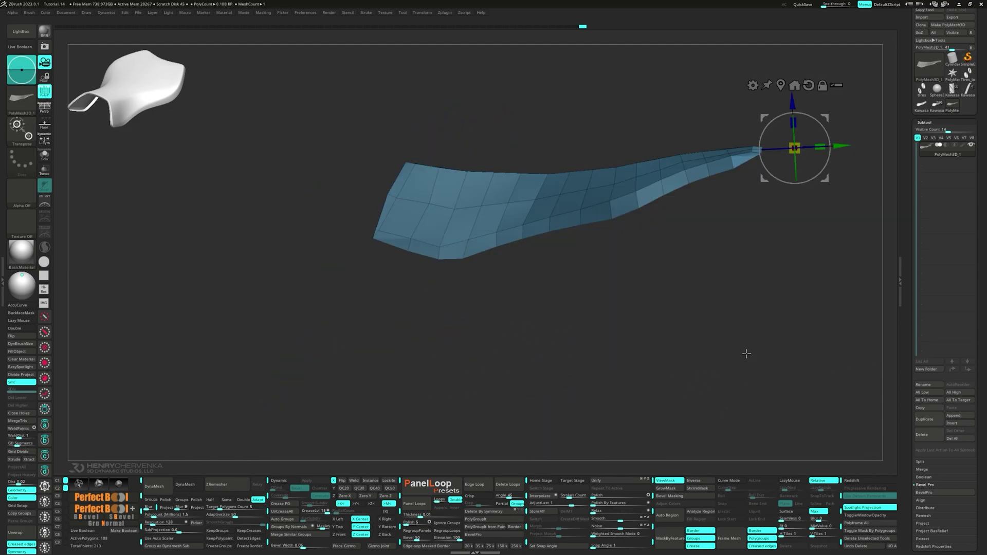
alt+right_drag(796, 148, 716, 344)
alt+drag(748, 313, 794, 296)
alt+right_drag(403, 377, 487, 320)
ctrl+drag(361, 300, 371, 310)
right_drag(371, 310, 374, 352)
ctrl+drag(408, 309, 377, 303)
ctrl+click(293, 308)
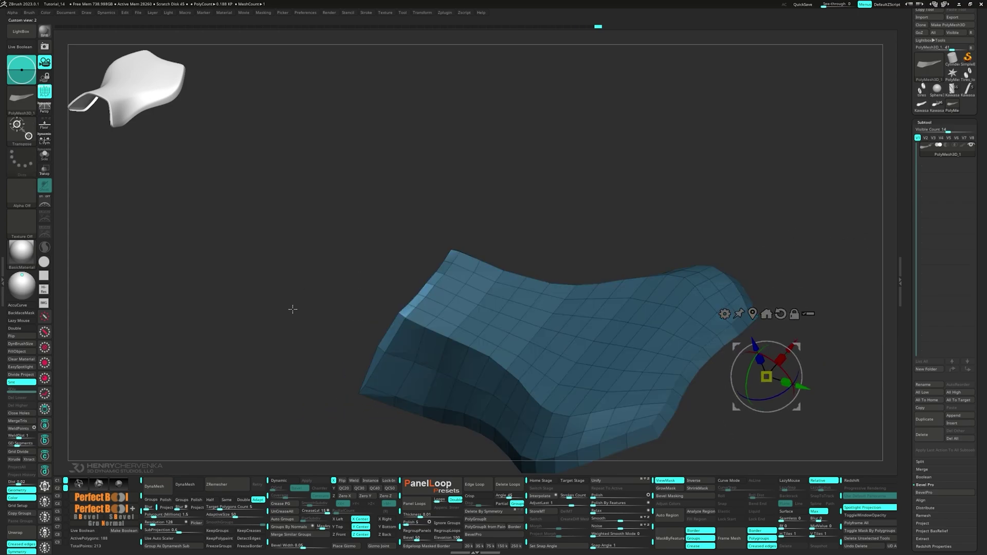
Clear the mask and isolate the full border strip between the flanges at the narrow end with an inverted lasso mask.
mouse_move(291, 309)
right_down()
mouse_move(387, 308)
mouse_move(373, 293)
right_up()
ctrl+drag(369, 278, 379, 286)
right_drag(379, 287, 381, 281)
drag(381, 281, 370, 342)
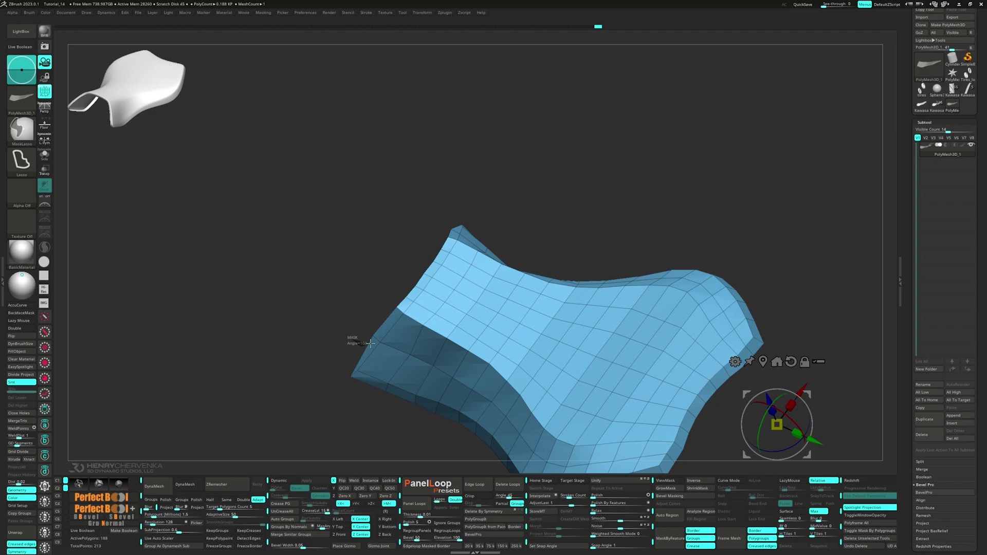
ctrl+drag(409, 297, 451, 232)
ctrl+click(280, 304)
Centre the transform gizmo on the unmasked narrow-end strip and move that border edge downward.
alt+click(763, 361)
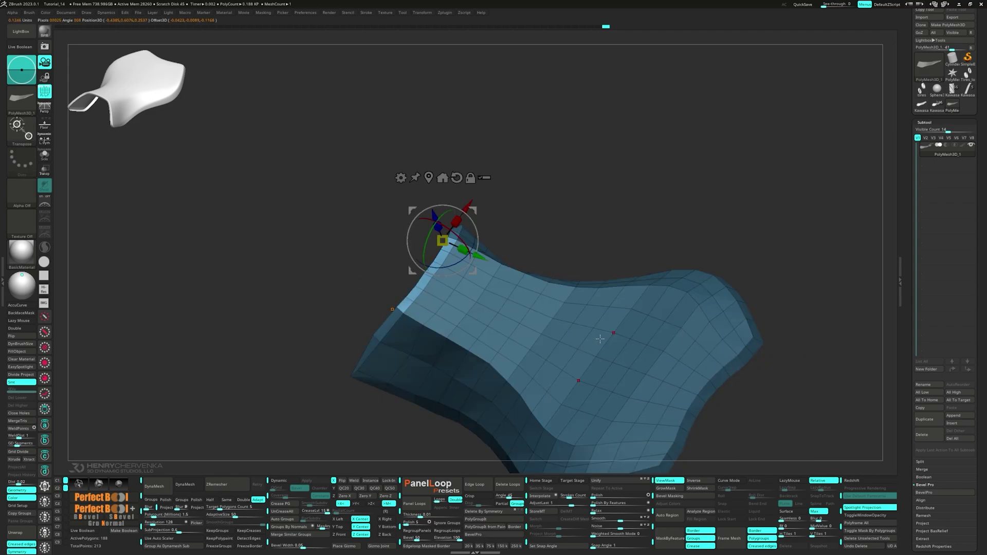
shift+right_drag(579, 381, 503, 344)
drag(350, 398, 351, 410)
right_drag(404, 337, 509, 363)
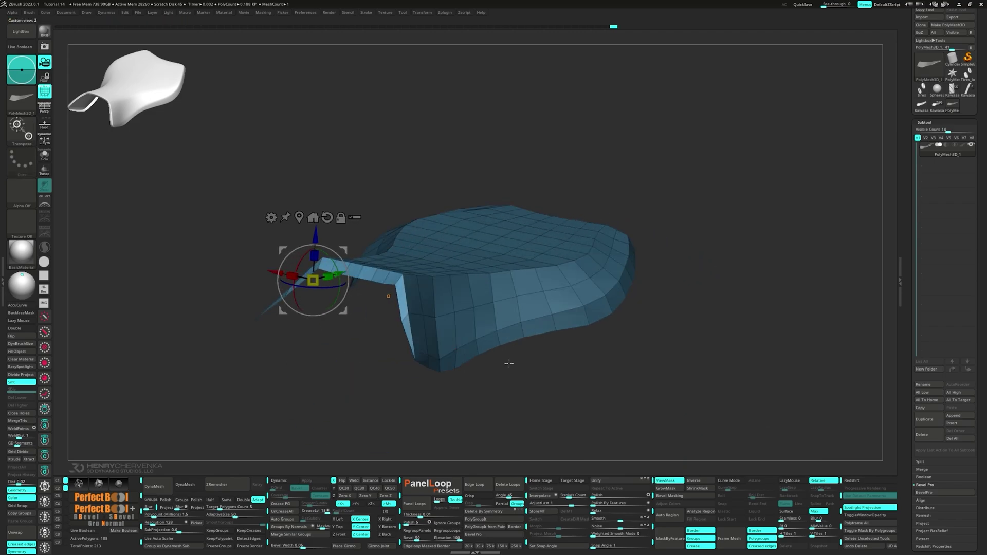
Clear the mask, return to draw mode and apply Polish By Features to the shell.
ctrl+drag(509, 363, 516, 373)
key(q)
drag(416, 361, 353, 232)
key(ctrl+a)
click(594, 504)
key(ctrl+shift+a)
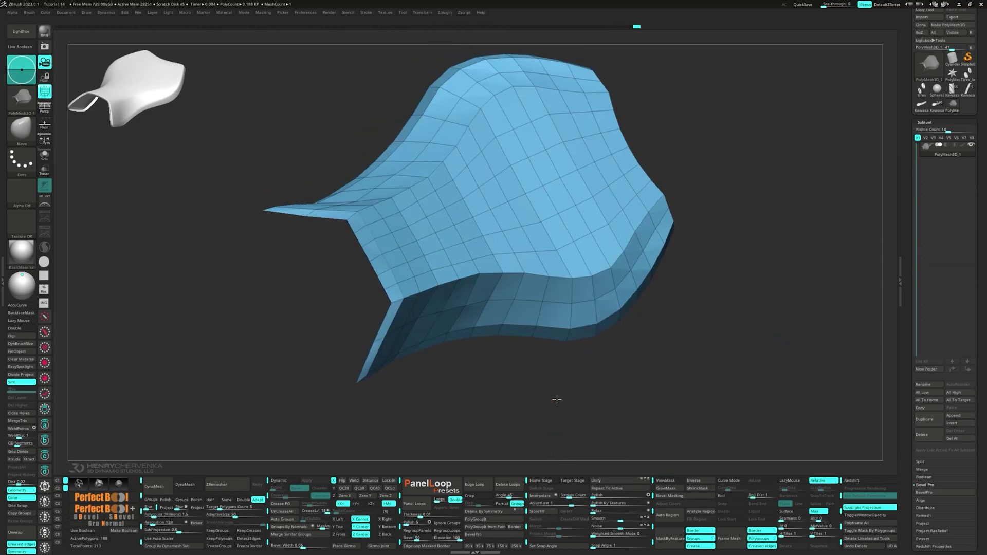
Mask everything except the polygon rows beside the narrow end and apply Polish By Features to them.
drag(555, 399, 553, 429)
ctrl+drag(343, 262, 348, 276)
ctrl+drag(382, 311, 390, 331)
ctrl+click(584, 464)
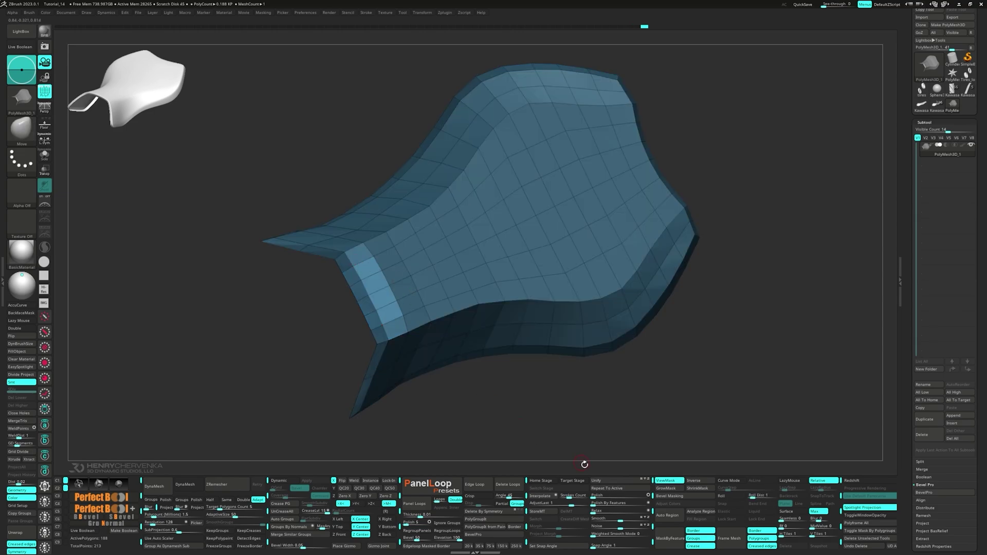
click(594, 504)
drag(551, 422, 509, 366)
drag(344, 311, 344, 334)
Straighten the border edges near the narrow end with the ZModeler edge Align action.
key(space)
click(355, 185)
key(space)
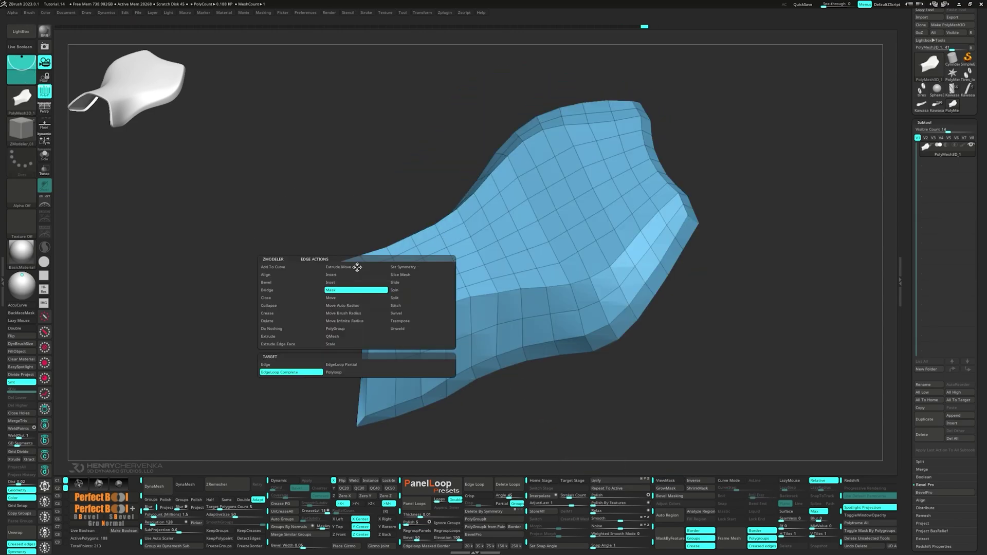
click(295, 276)
click(421, 395)
click(399, 415)
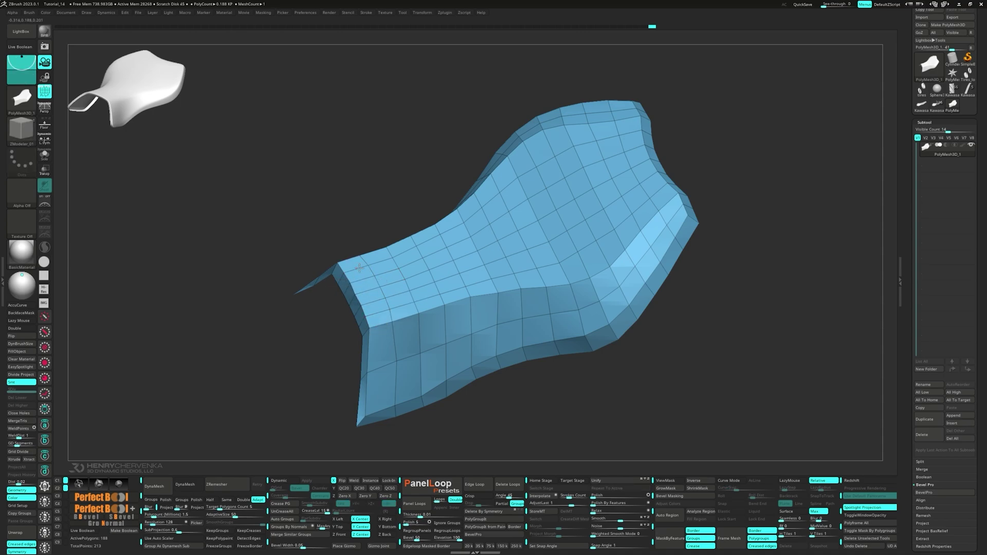
Slide the border edges at one wide-end corner inward to round it with the ZModeler edge Slide action.
mouse_move(383, 346)
right_down()
mouse_move(437, 339)
mouse_move(452, 288)
mouse_move(540, 329)
mouse_move(609, 273)
mouse_move(581, 322)
mouse_move(473, 344)
mouse_move(483, 330)
right_up()
key(space)
click(655, 305)
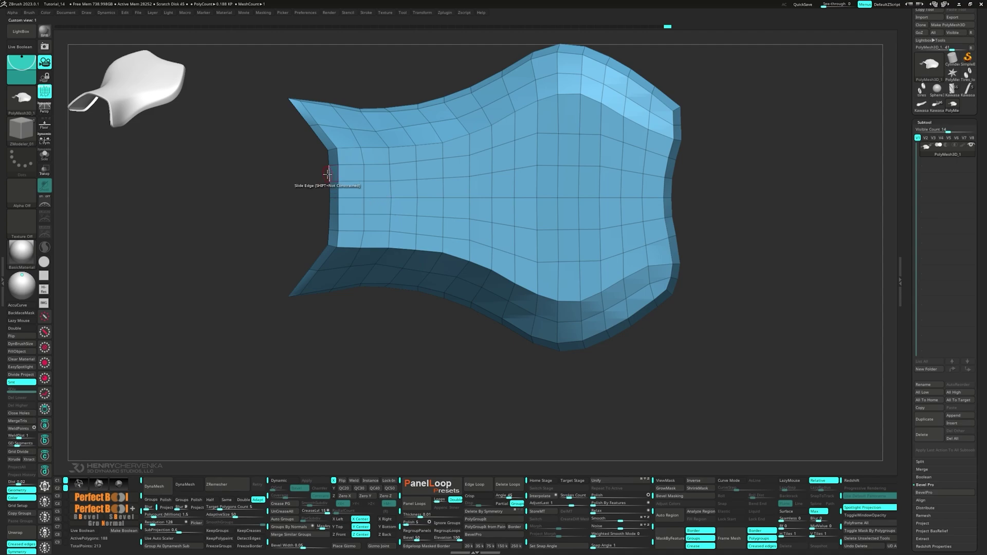
Mask the border edge loop at the narrow end with the ZModeler edge Mask action.
key(space)
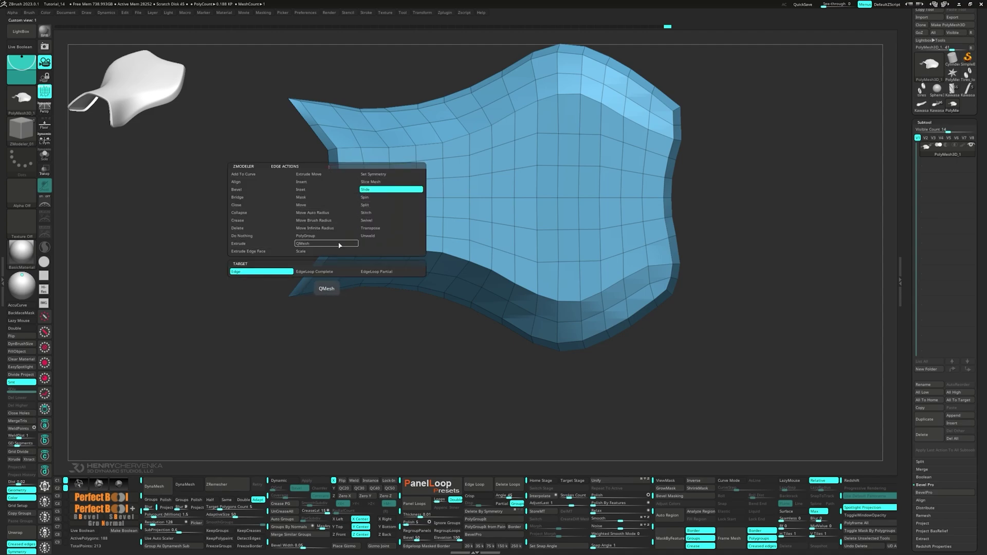
click(309, 198)
click(328, 201)
right_drag(291, 271, 286, 230)
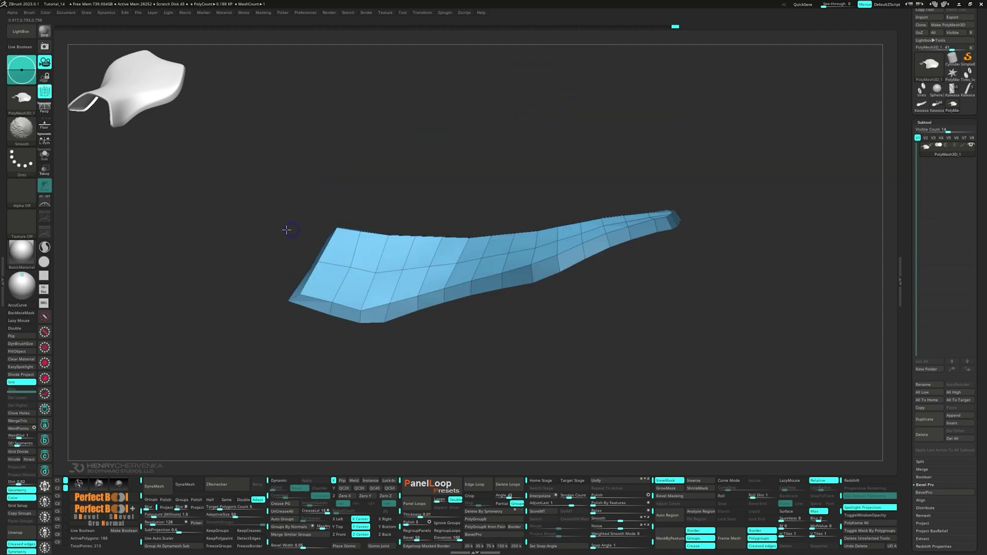
mouse_move(254, 381)
ctrl+shift+mouse_down()
mouse_move(346, 183)
mouse_move(350, 204)
ctrl+shift+mouse_up()
Clear the mask and move the flange tip point at the narrow end with the ZModeler point Move action.
right_drag(329, 208, 334, 287)
ctrl+drag(303, 331, 311, 339)
right_drag(310, 339, 328, 329)
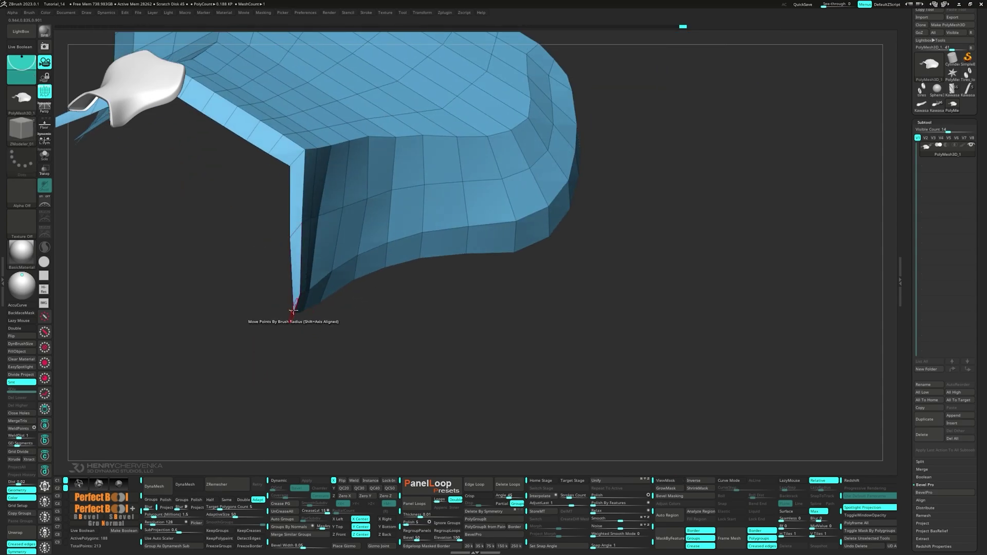
drag(293, 310, 328, 355)
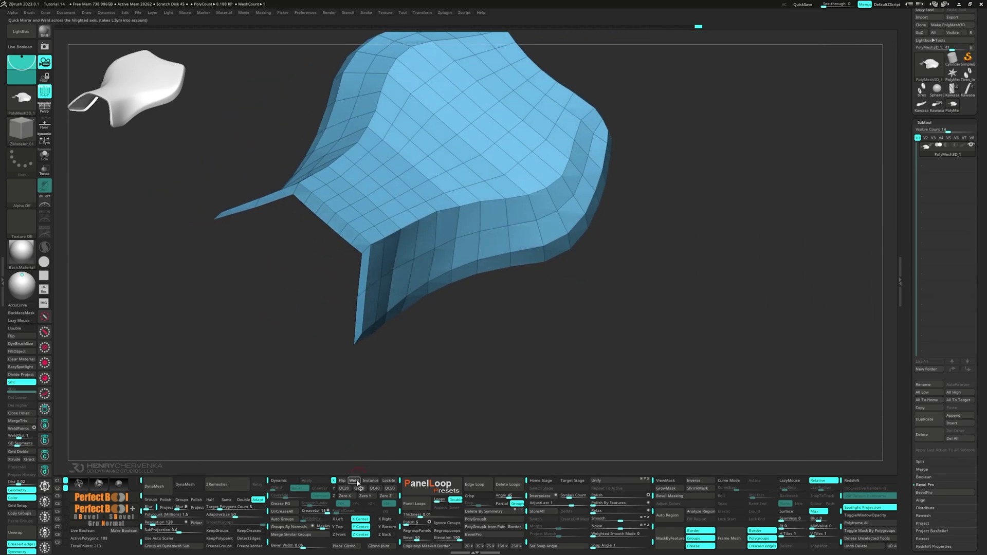
Flip the shell and apply mirror and weld so both halves share the edited shape.
click(354, 481)
click(342, 480)
click(353, 480)
drag(447, 355, 445, 327)
right_drag(431, 322, 420, 293)
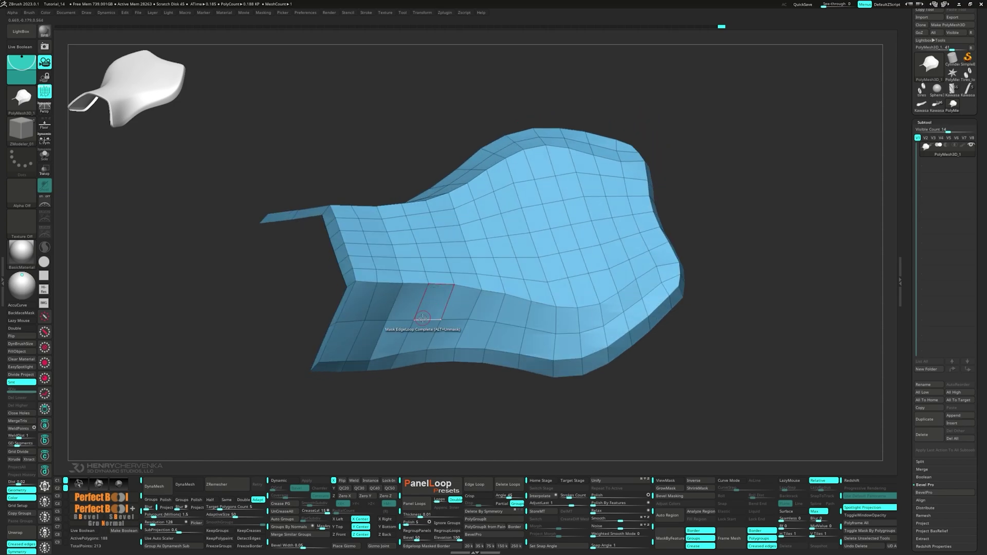
Slide the lengthwise edge loop on the side flange toward the bend line.
key(space)
click(461, 333)
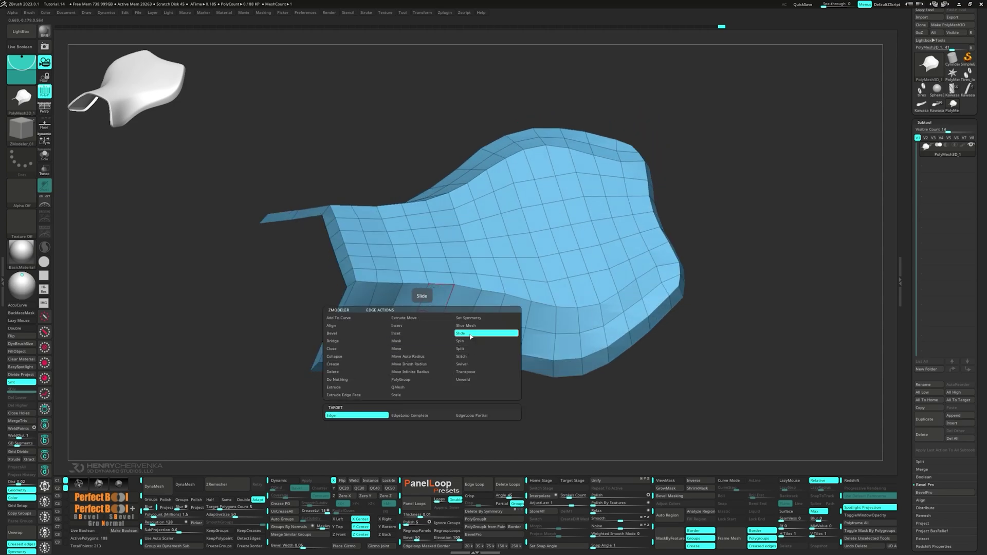
click(357, 423)
right_drag(434, 322, 410, 296)
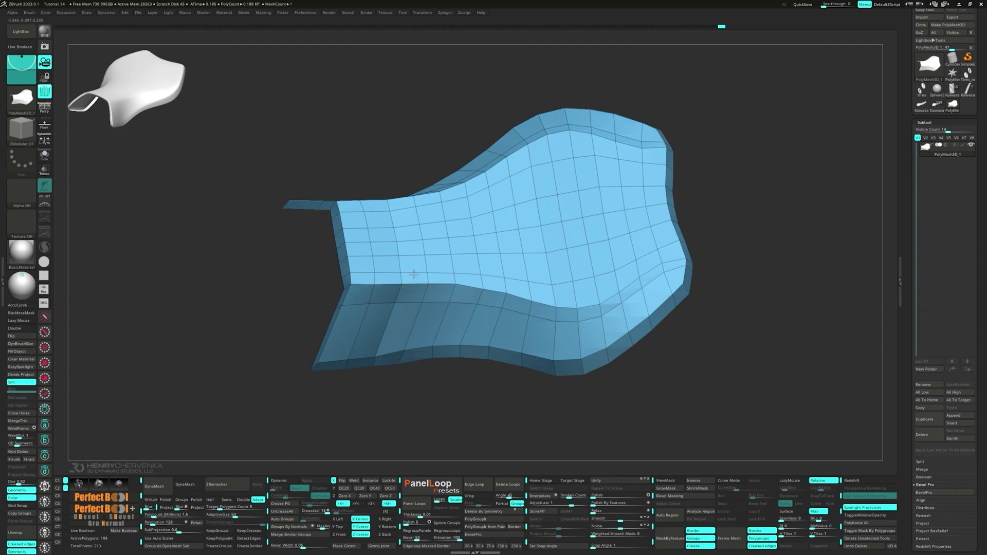
Insert another lengthwise edge loop in the side flange between the existing loop and the outer border.
key(space)
click(407, 328)
right_drag(412, 330, 546, 337)
ctrl+right_drag(637, 301, 653, 298)
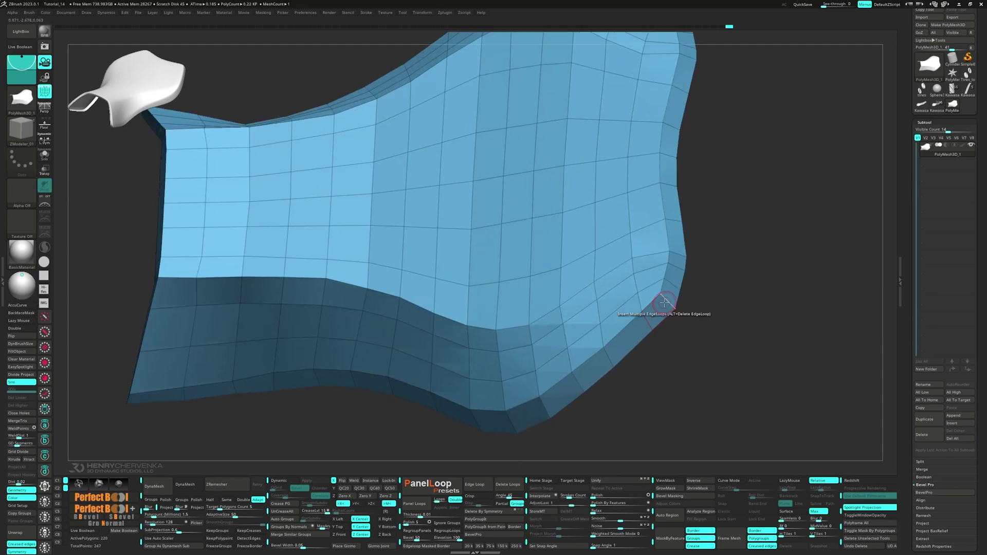
Slide an edge along the outer border at the wide end's corner using the ZModeler edge Slide action.
key(space)
click(705, 319)
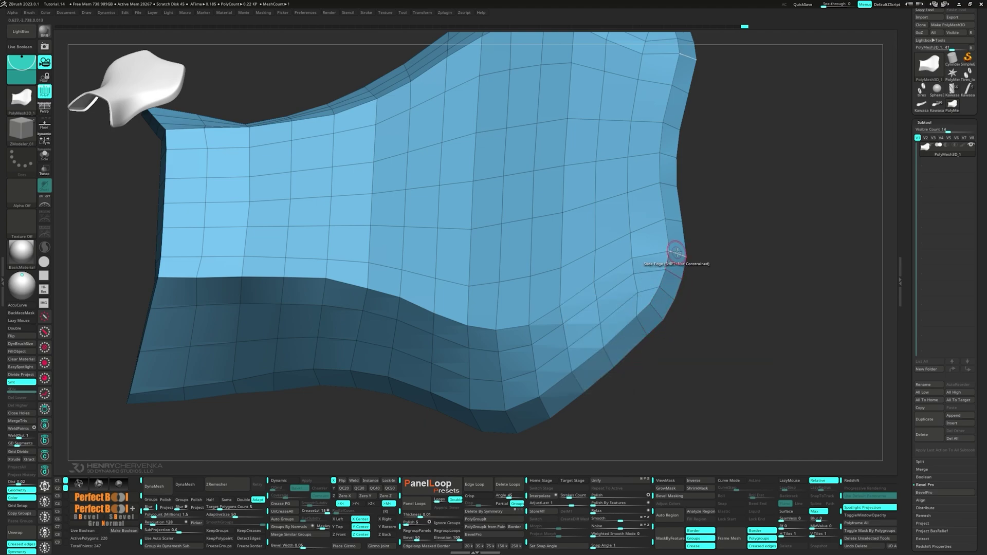
drag(676, 252, 675, 247)
right_drag(676, 252, 637, 320)
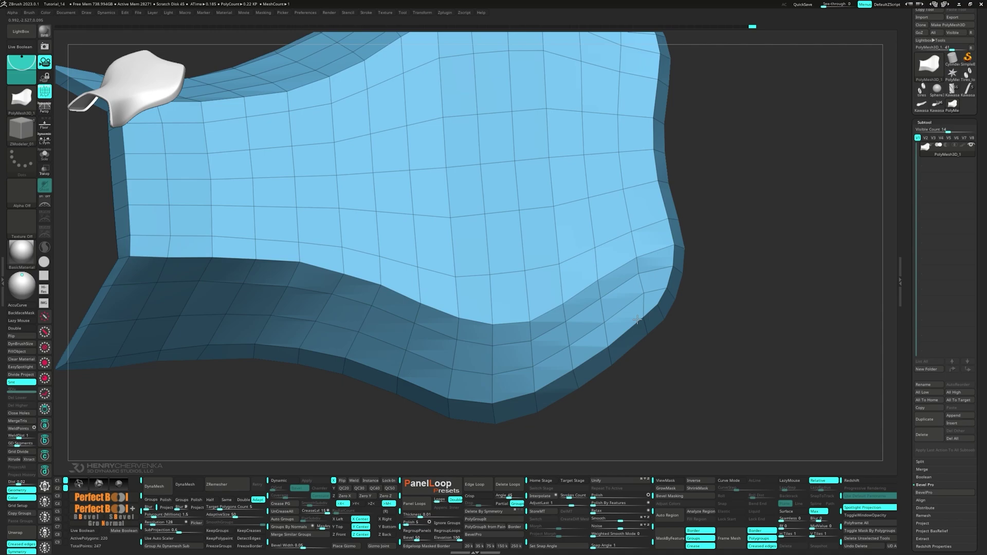
Mask the shell except for its outer border edge loop with the ZModeler Mask EdgeLoop Complete action and an inverted mask.
key(f)
right_drag(406, 309, 411, 257)
key(space)
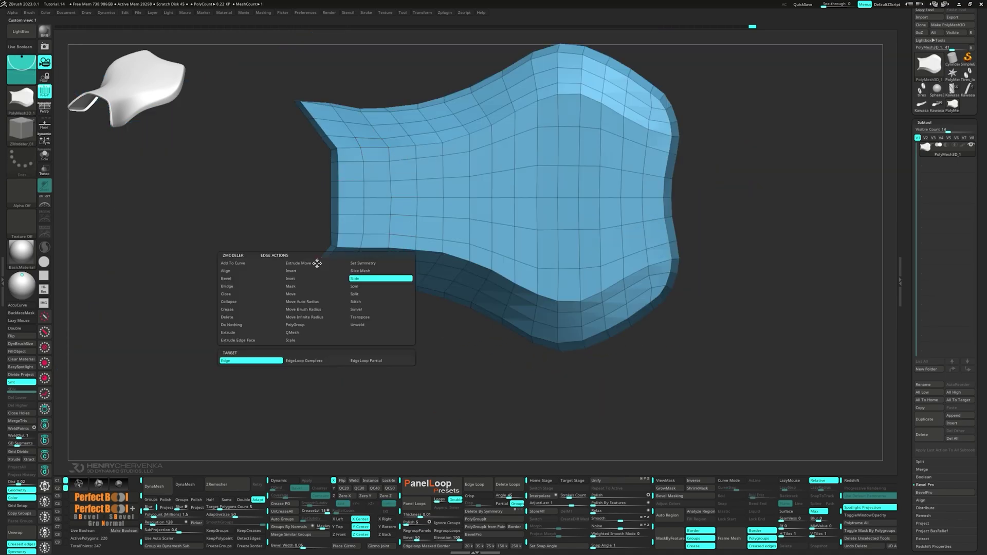
click(293, 288)
click(309, 263)
ctrl+click(357, 338)
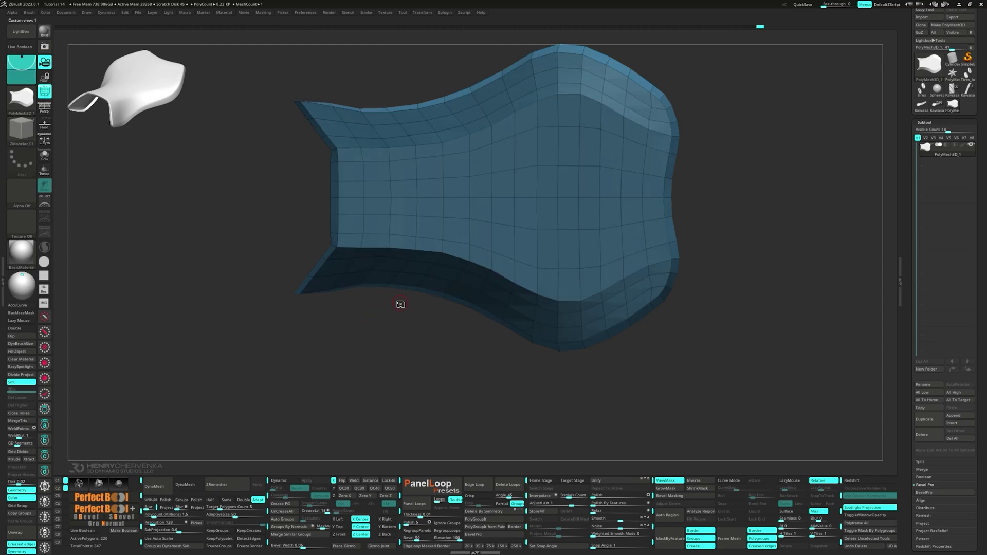
Reshape the unmasked outer border with the Move brush, pulling the wide end's corners outward.
middle_click(401, 304)
click(474, 253)
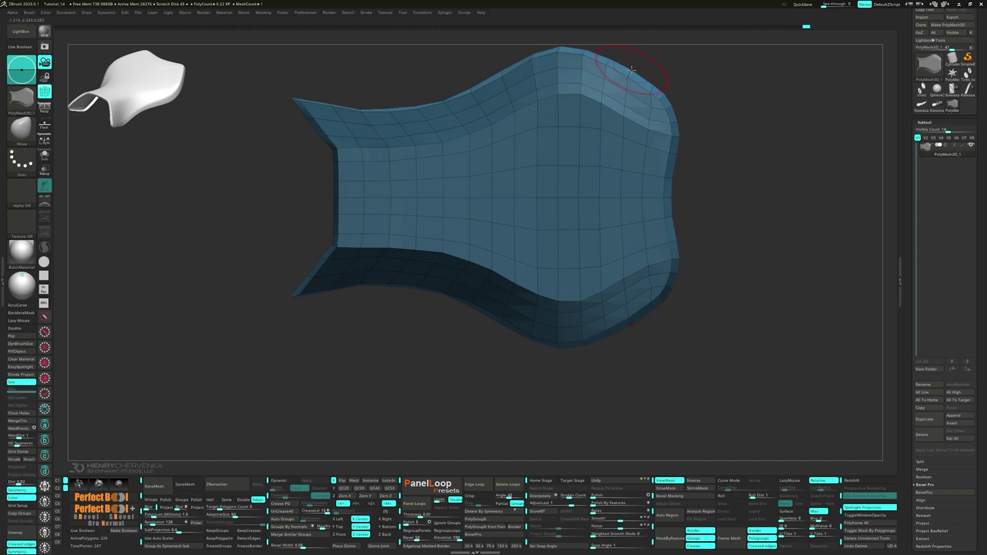
drag(666, 132, 684, 119)
right_drag(684, 120, 669, 97)
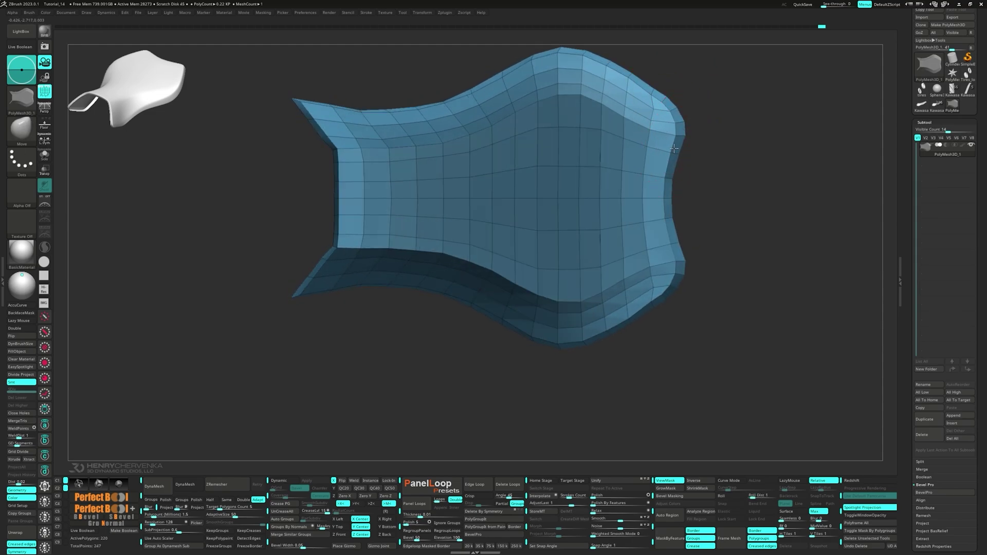
Clear the mask, protect the shell's interior again with an edge-loop mask, and refine the outer border with the Move brush.
key(space)
click(684, 71)
ctrl+drag(715, 179, 719, 186)
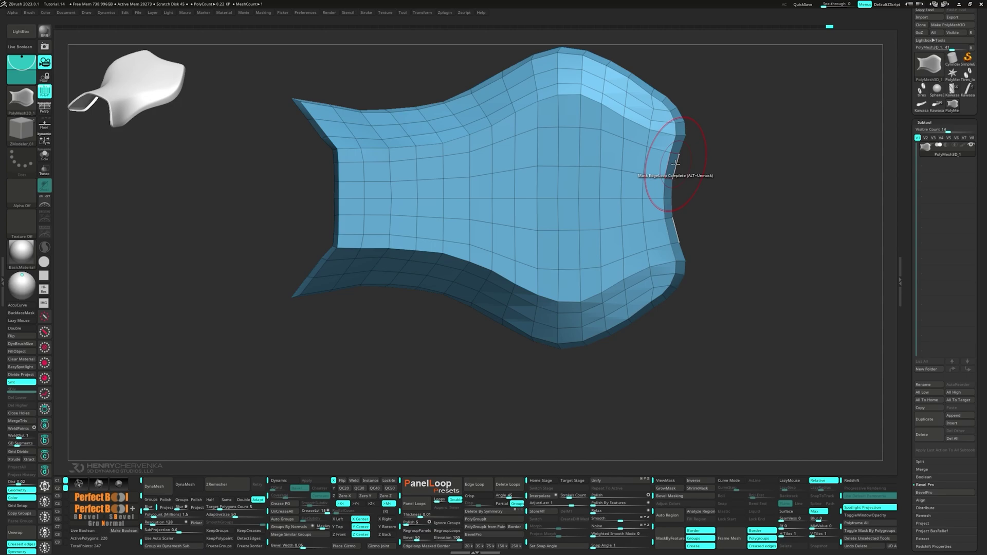
key(b)
key(m)
key(v)
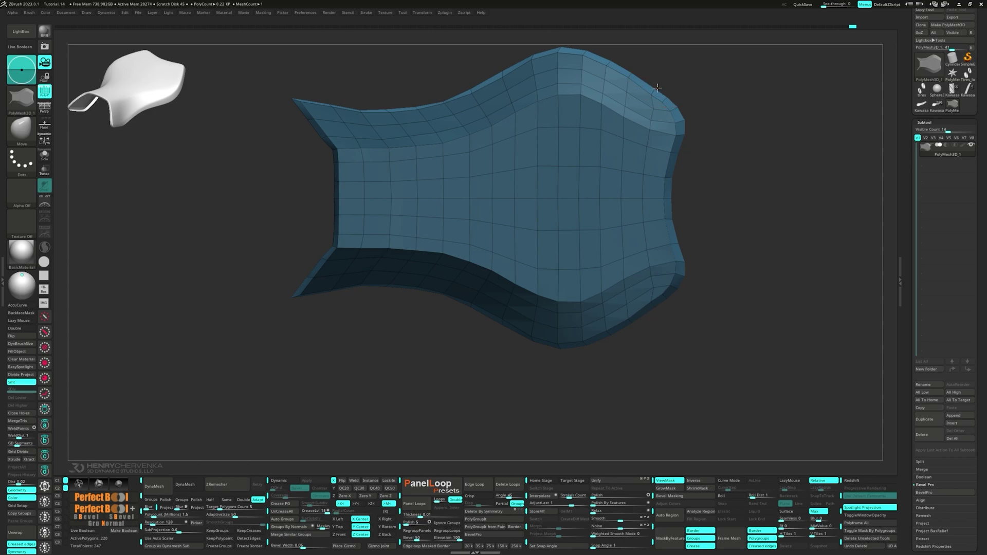
right_drag(327, 177, 337, 176)
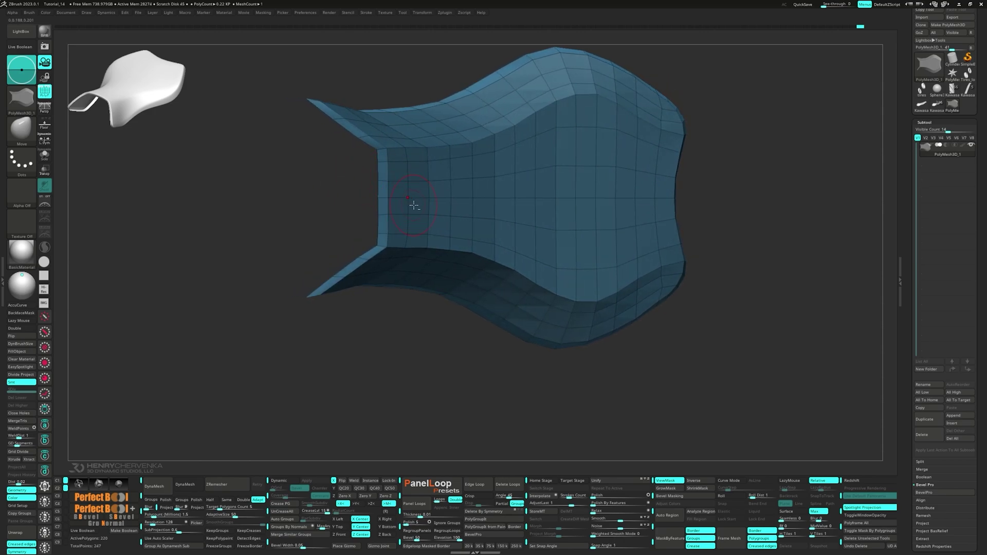
right_drag(414, 205, 480, 176)
drag(456, 165, 485, 184)
Mask everything but the bend-line strips on both sides with ZModeler, apply the Relax deformation to them, and clear the mask.
key(grave)
click(411, 117)
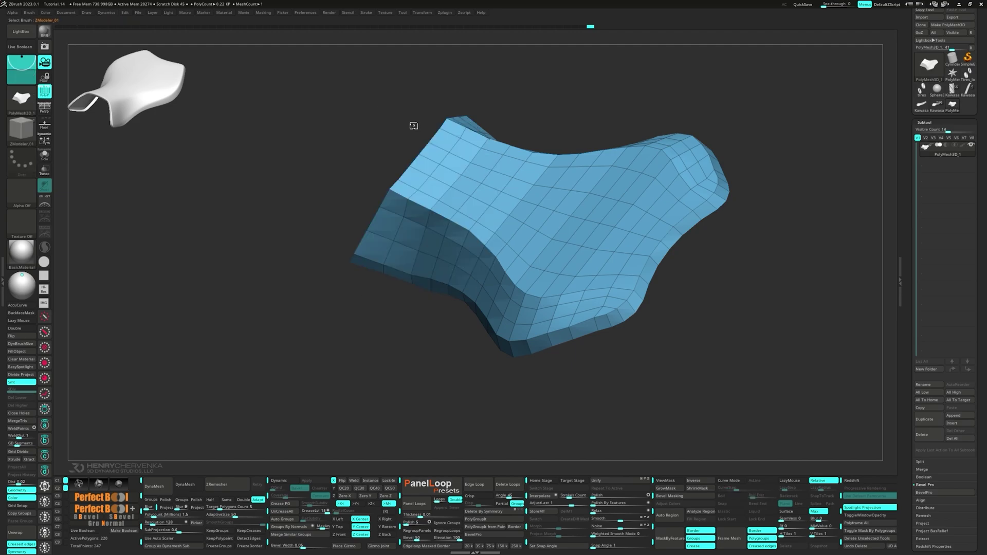
key(space)
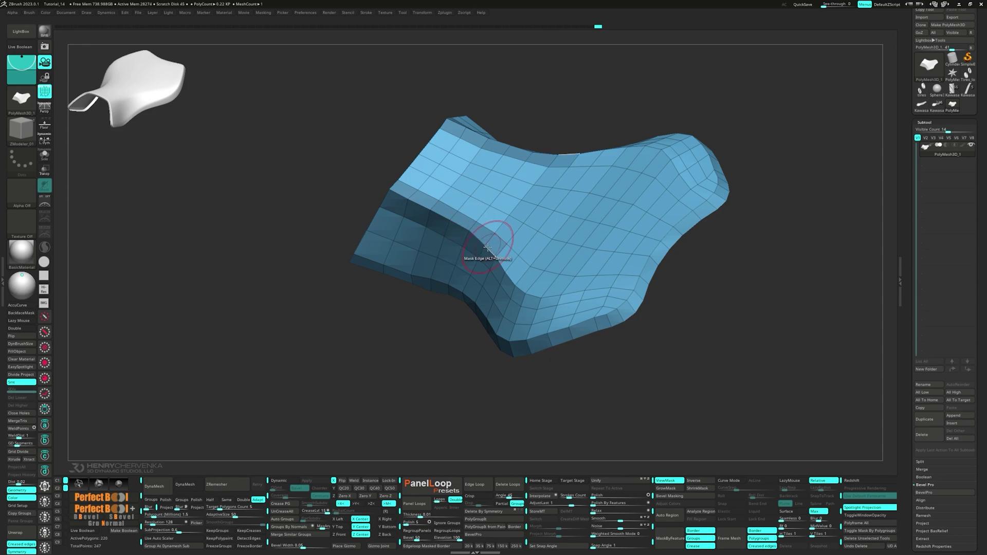
drag(366, 233, 494, 347)
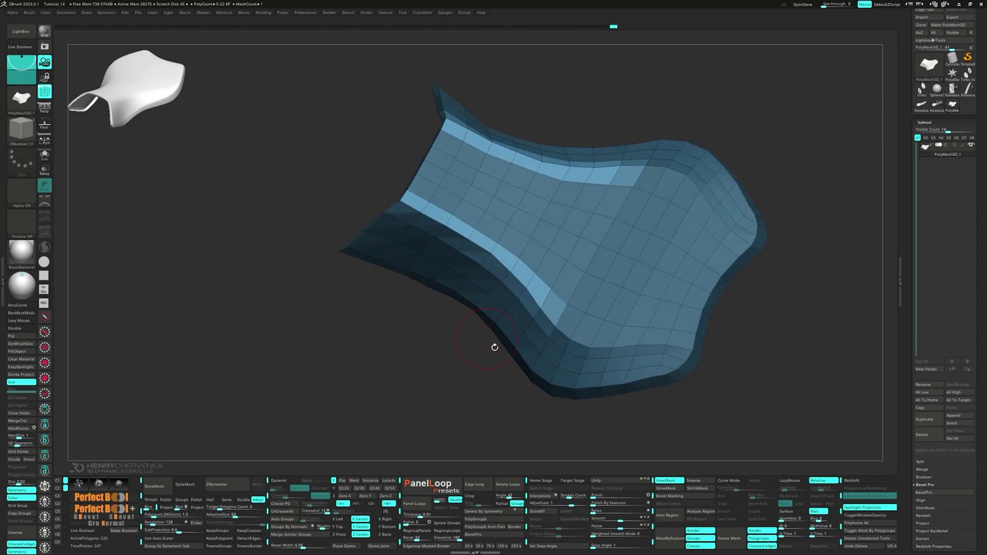
click(590, 503)
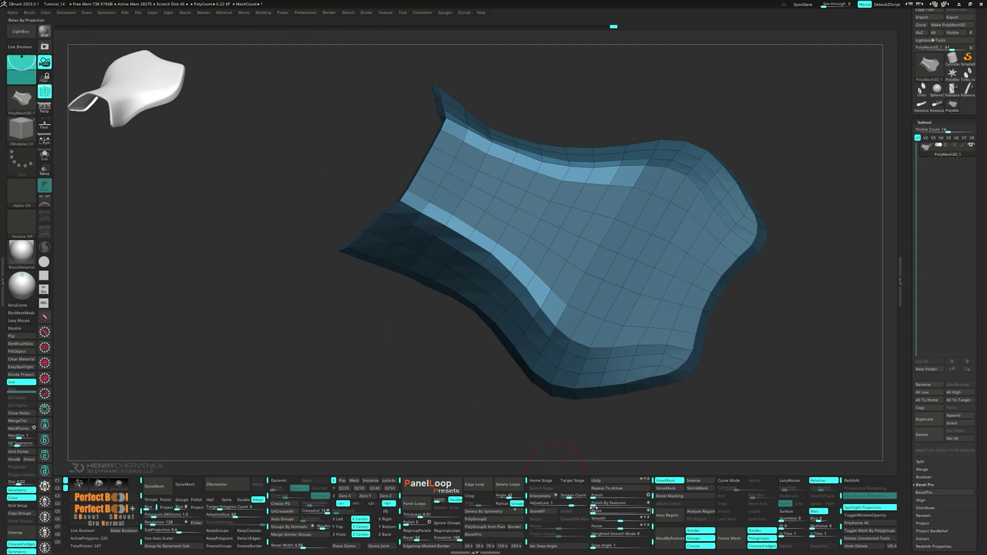
drag(553, 458, 562, 344)
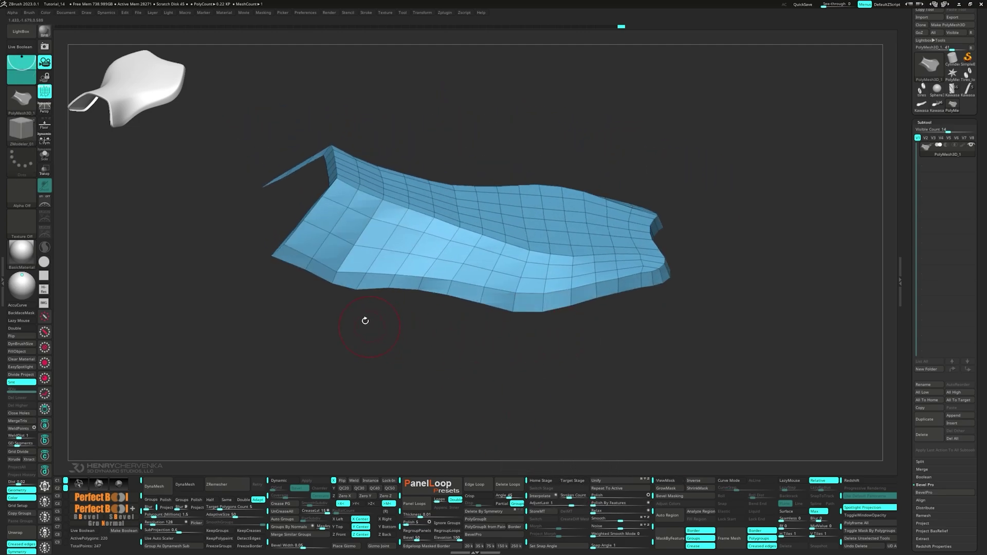
Nudge the side flange's outer border near both ends and slide a border edge at the wide end's corner.
drag(353, 295, 352, 288)
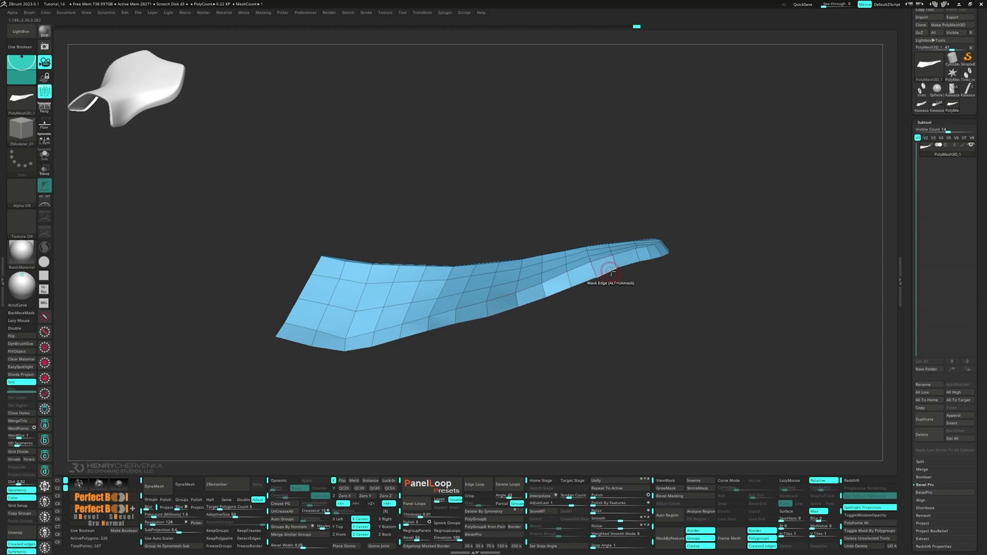
drag(640, 264, 645, 264)
mouse_move(645, 263)
right_down()
mouse_move(657, 253)
mouse_move(595, 320)
right_up()
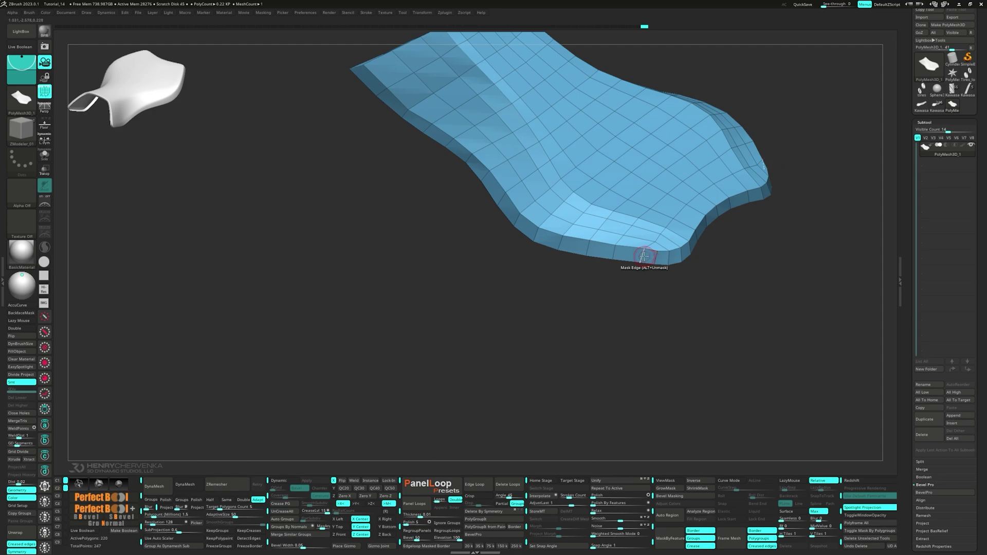
key(space)
click(683, 272)
right_drag(666, 258, 557, 303)
Turn on the Dynamic Subdivision preview and insert single edge loops along the outer rim to tighten it.
key(space)
click(533, 295)
key(d)
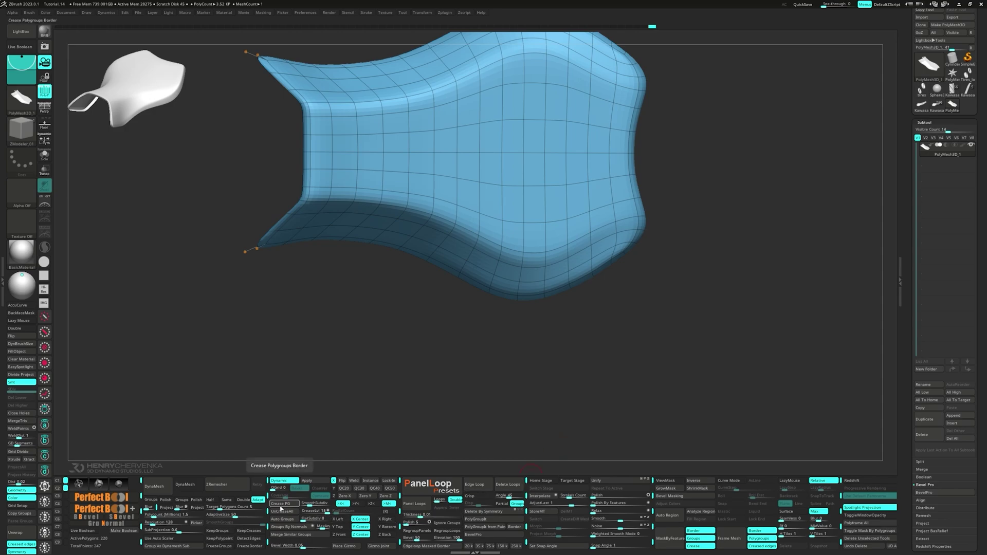
right_drag(538, 296, 538, 329)
key(space)
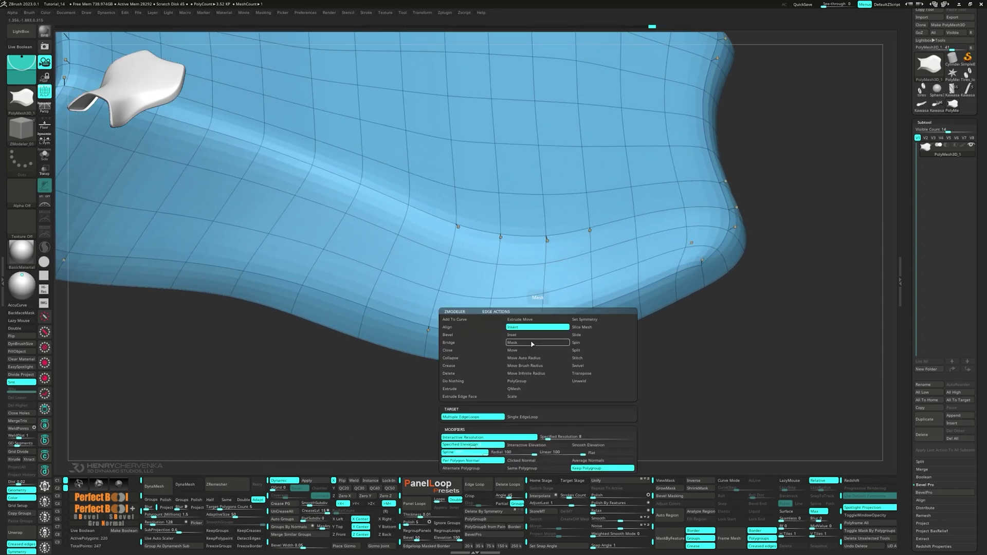
click(541, 416)
right_drag(545, 396, 566, 332)
click(543, 347)
Hide the polyframe and mask the shell so that only the wide end stays unmasked.
key(shift+f)
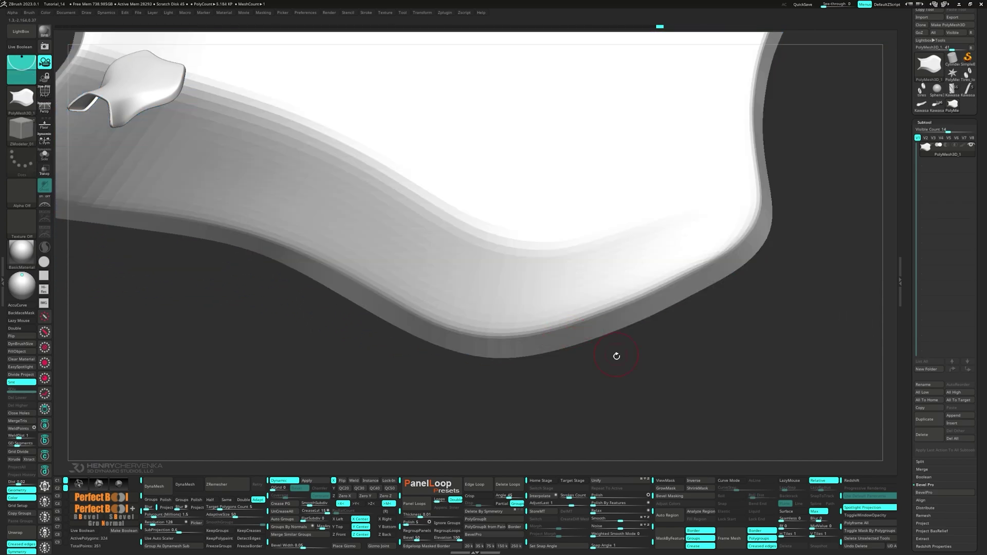
ctrl+right_drag(617, 357, 570, 323)
alt+right_drag(569, 323, 775, 326)
mouse_move(781, 282)
right_down()
mouse_move(781, 304)
mouse_move(857, 280)
right_up()
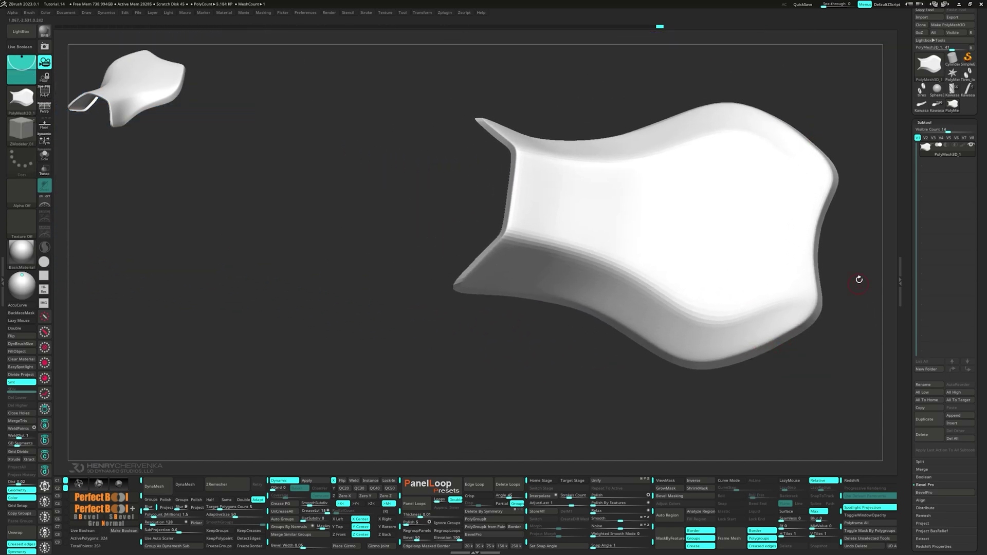
key(ctrl)
mouse_move(807, 298)
ctrl+mouse_down()
mouse_move(701, 342)
mouse_move(693, 246)
mouse_move(819, 275)
mouse_move(845, 355)
mouse_move(668, 371)
mouse_move(719, 320)
ctrl+mouse_up()
ctrl+click(858, 323)
ctrl+click(808, 320)
mouse_move(879, 215)
ctrl+mouse_down()
mouse_move(872, 172)
mouse_move(804, 242)
mouse_move(819, 344)
mouse_move(806, 380)
ctrl+mouse_up()
ctrl+alt+drag(780, 301, 719, 334)
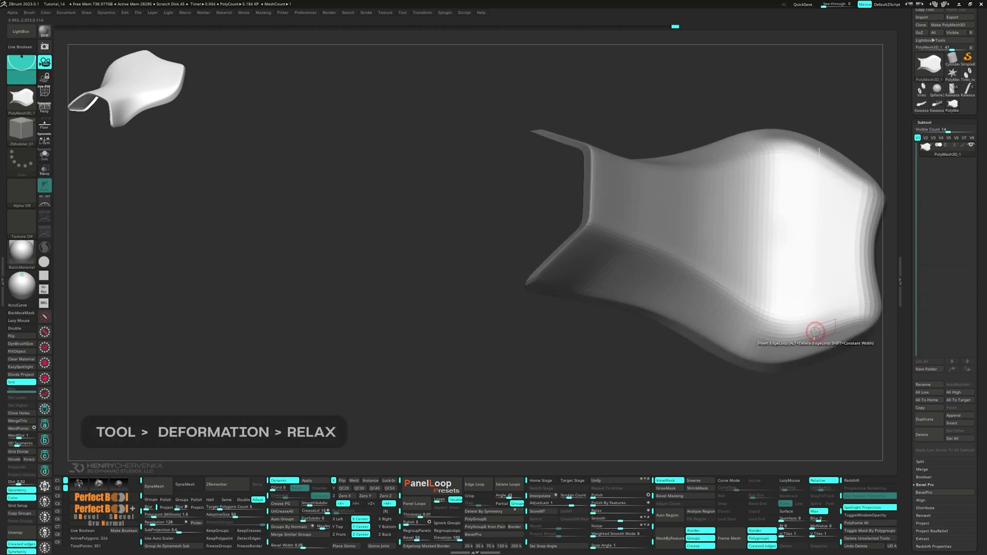
Apply the Relax deformation to the unmasked wide end and clear the mask.
alt+drag(821, 389, 801, 388)
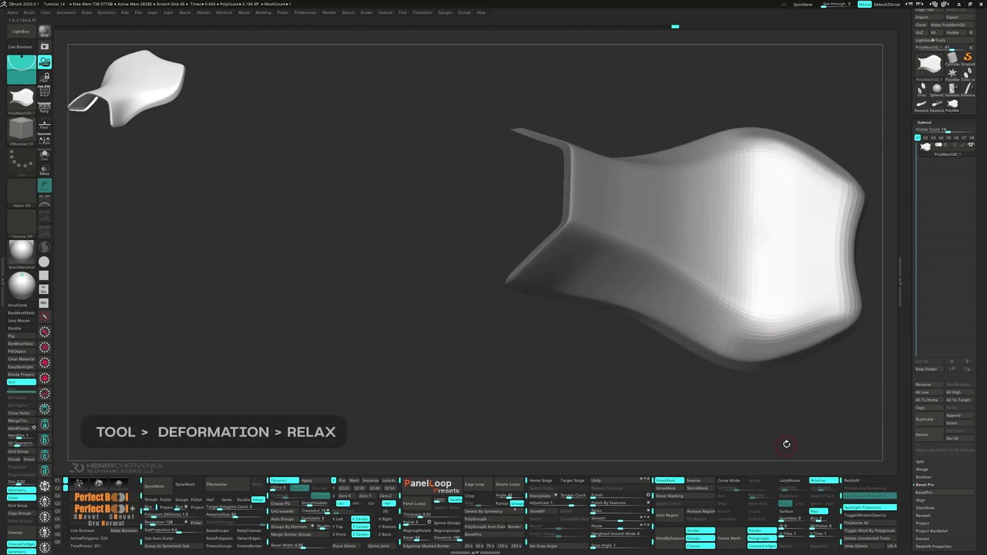
click(595, 513)
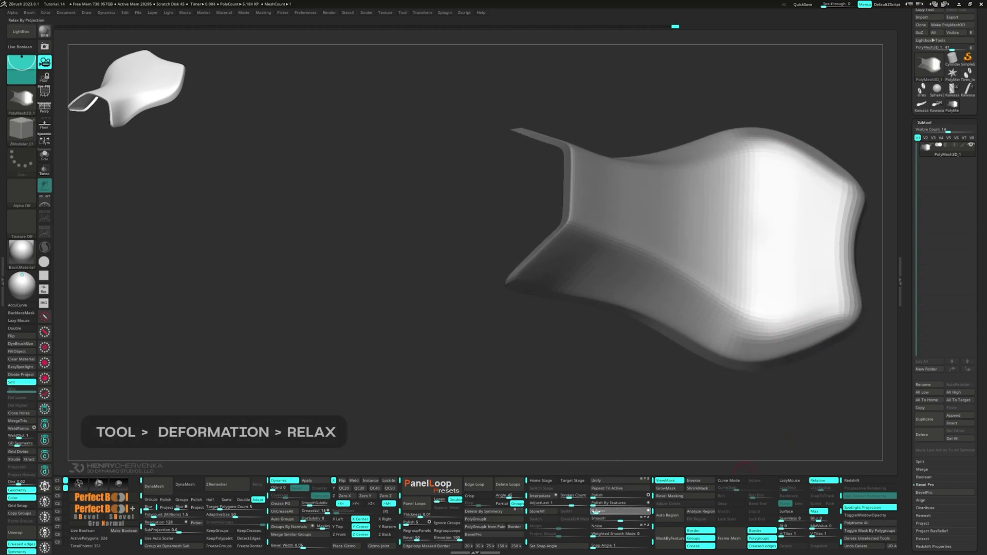
mouse_move(755, 404)
mouse_down()
mouse_move(767, 390)
mouse_move(813, 399)
mouse_move(800, 369)
mouse_move(802, 377)
mouse_up()
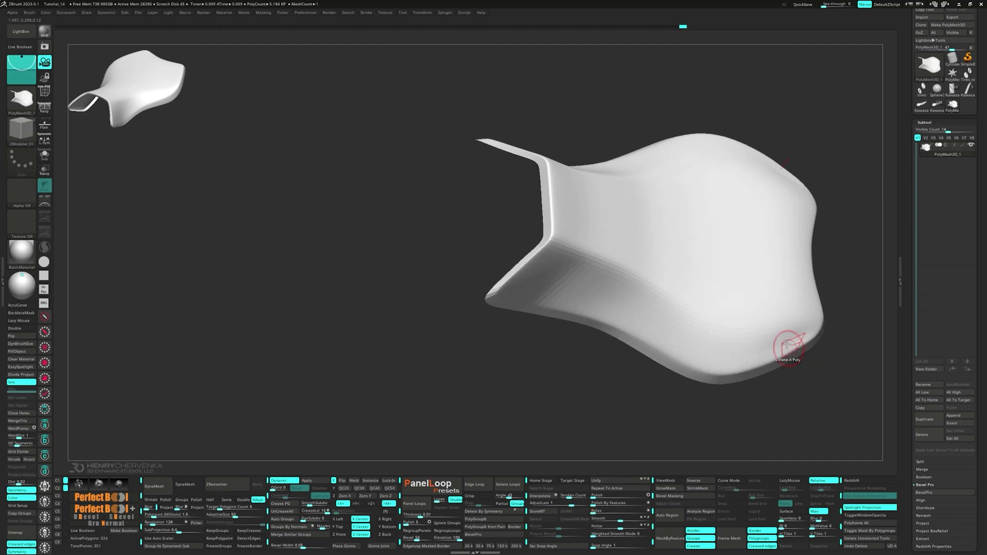
Adjust the Smooth brush intensity and smooth the surface around the wide end's rounded corner.
ctrl+right_drag(786, 346, 810, 382)
key(s)
key(space)
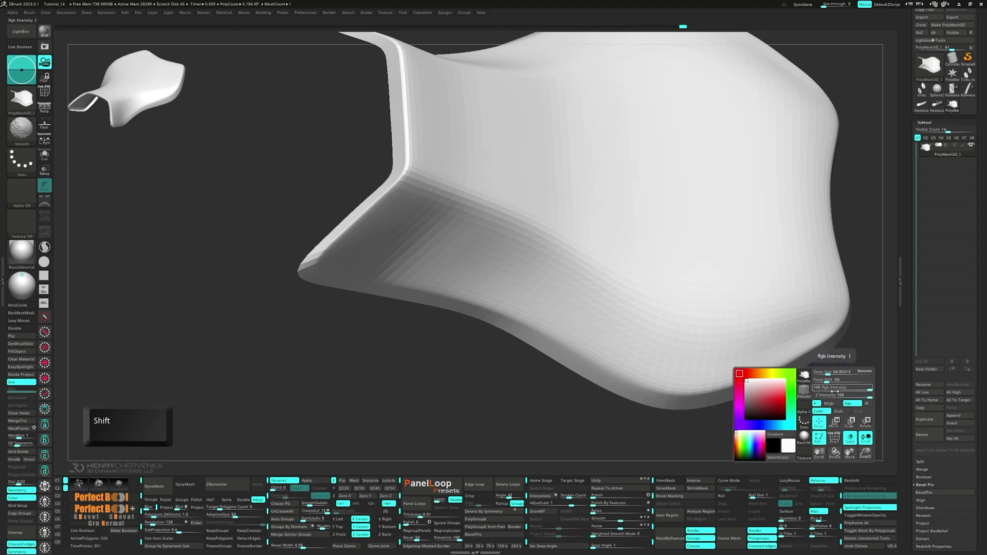
shift+drag(835, 394, 830, 396)
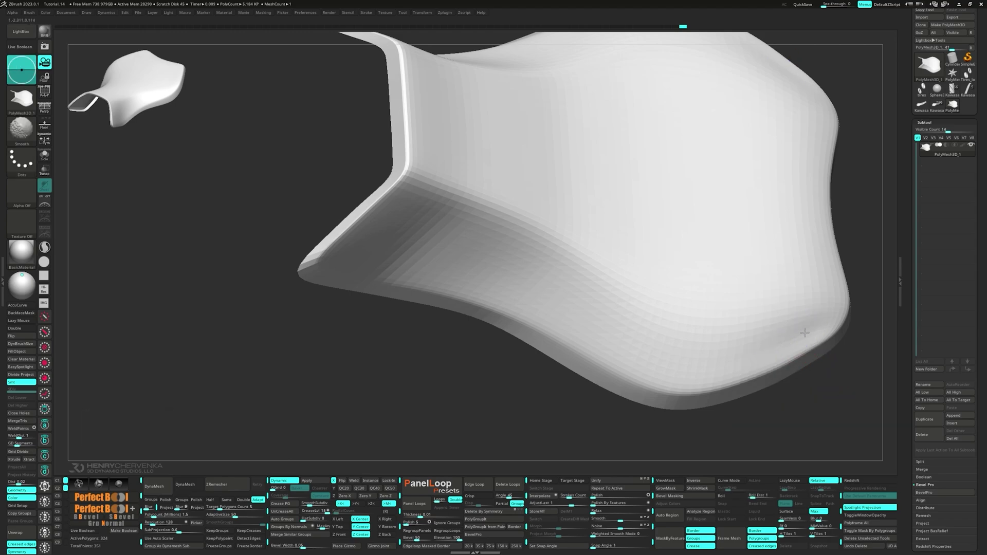
shift+drag(778, 347, 790, 335)
right_drag(790, 335, 782, 343)
shift+drag(781, 344, 828, 312)
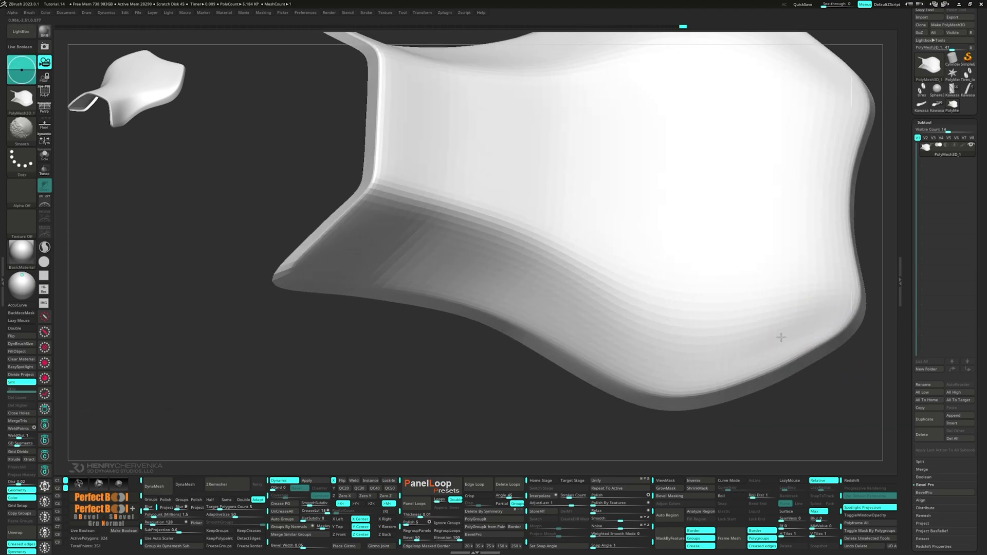
mouse_move(781, 342)
ctrl+right_down()
mouse_move(764, 331)
mouse_move(753, 385)
mouse_move(753, 376)
ctrl+right_up()
key(shift)
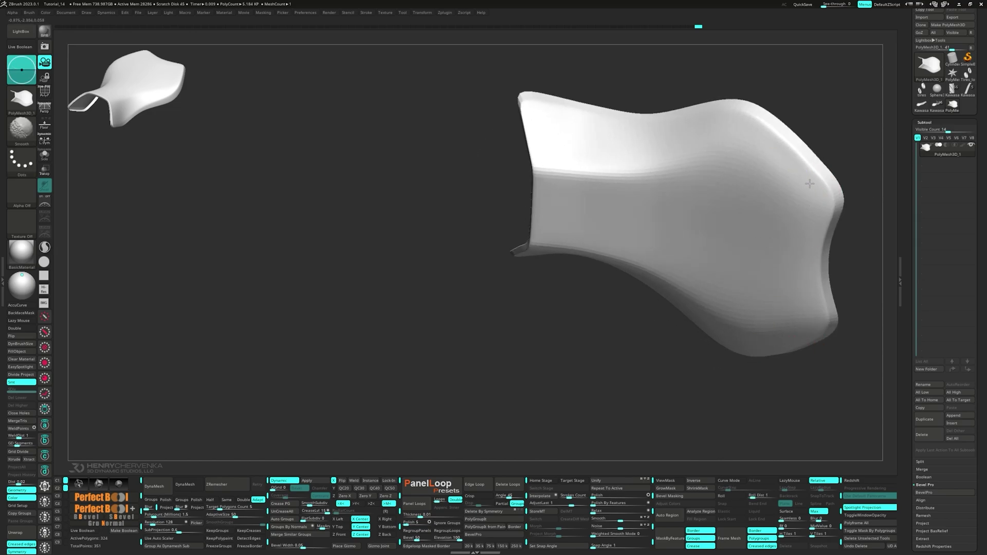
Show the polyframe, slide edges beside the flange's bend line near the narrow end, and hide the polyframe for a surface check.
mouse_move(753, 139)
right_down()
mouse_move(753, 159)
mouse_move(806, 193)
mouse_move(788, 222)
mouse_move(797, 222)
mouse_move(727, 220)
right_up()
key(shift+f)
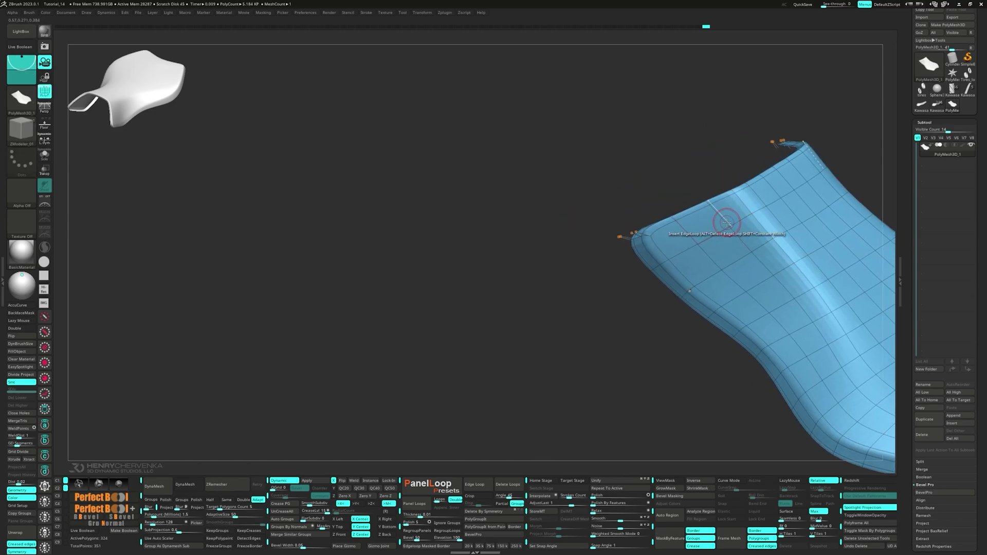
key(space)
click(764, 238)
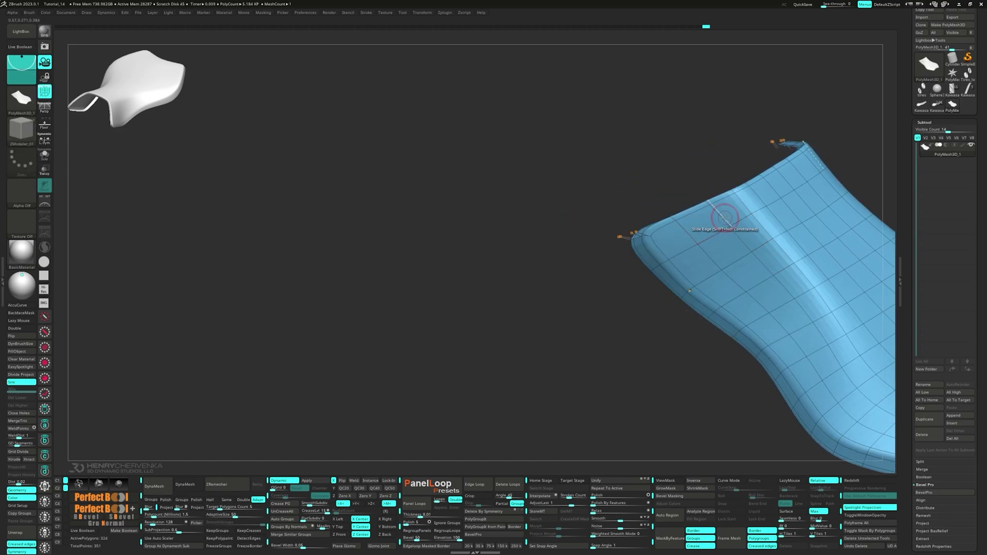
alt+right_drag(778, 276, 743, 235)
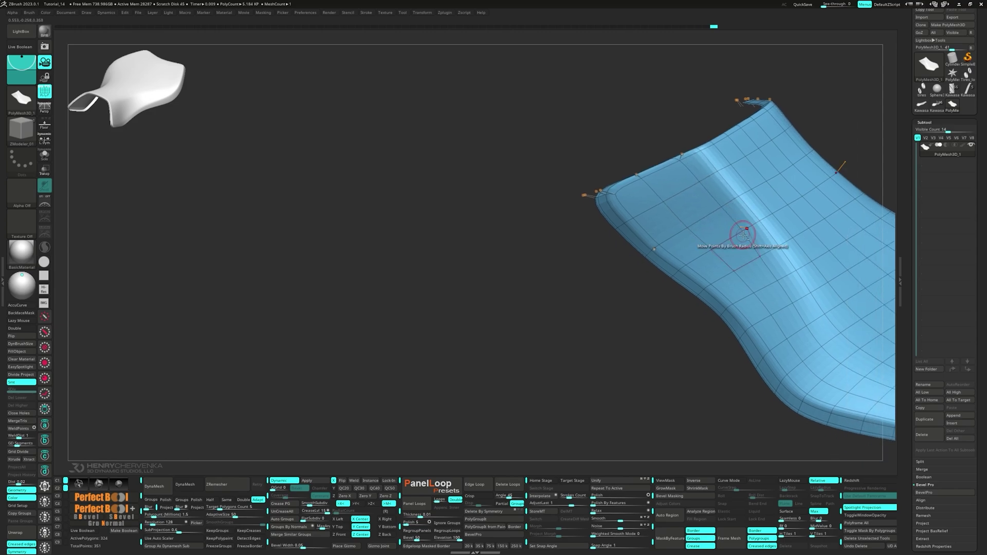
alt+right_drag(769, 267, 743, 218)
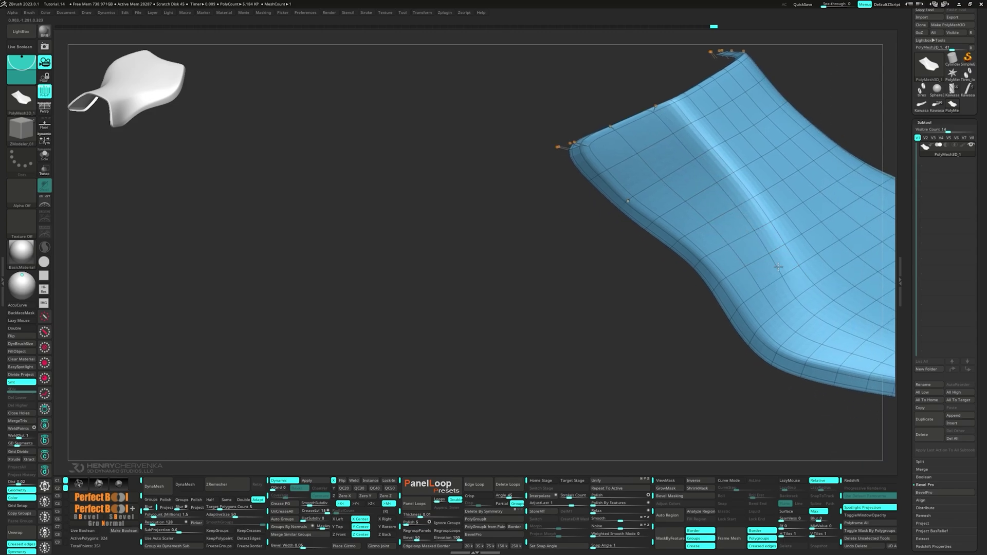
right_drag(807, 243, 804, 246)
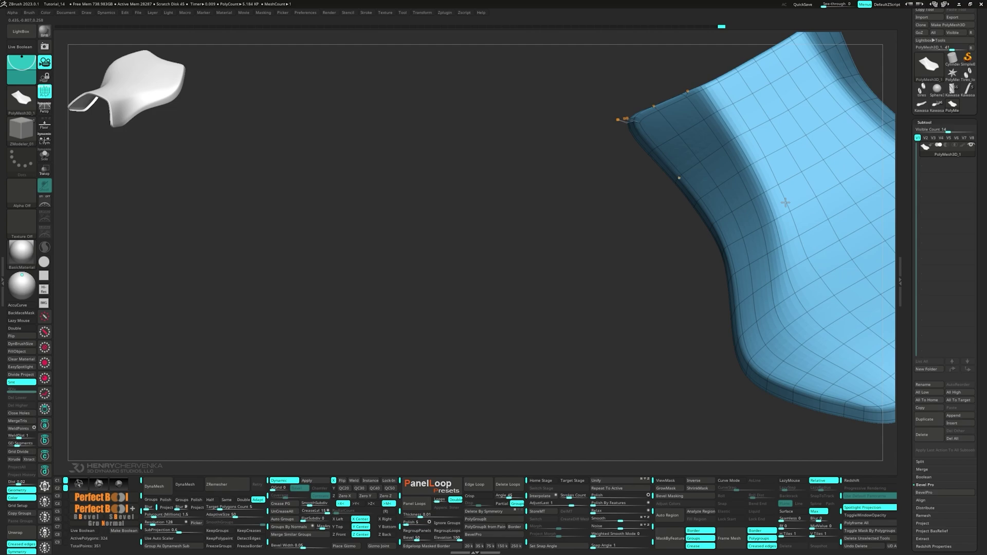
right_drag(754, 148, 781, 218)
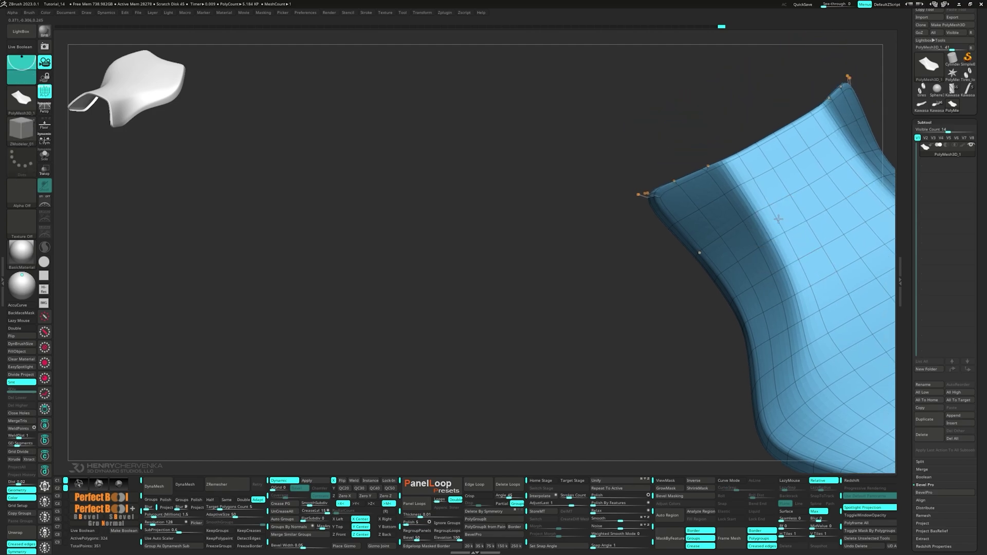
key(shift+f)
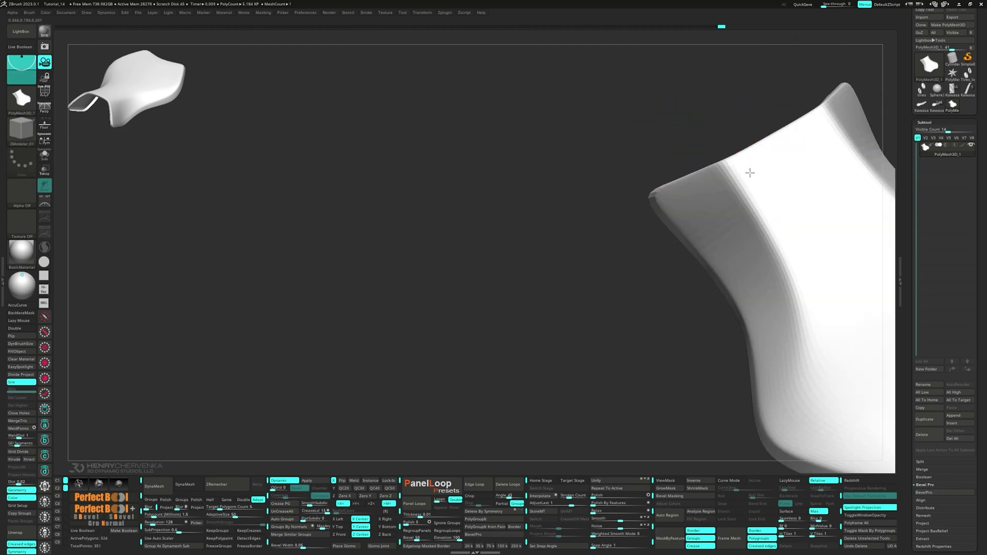
Show the polyframe and extrude all of the shell's polygons with ZModeler to give it thickness.
right_drag(767, 207, 748, 318)
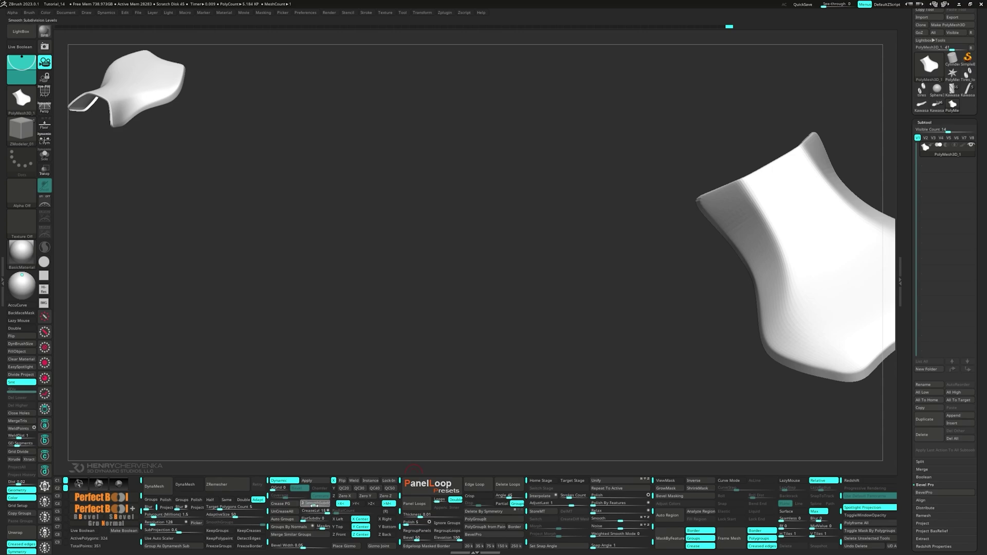
right_drag(663, 293, 771, 253)
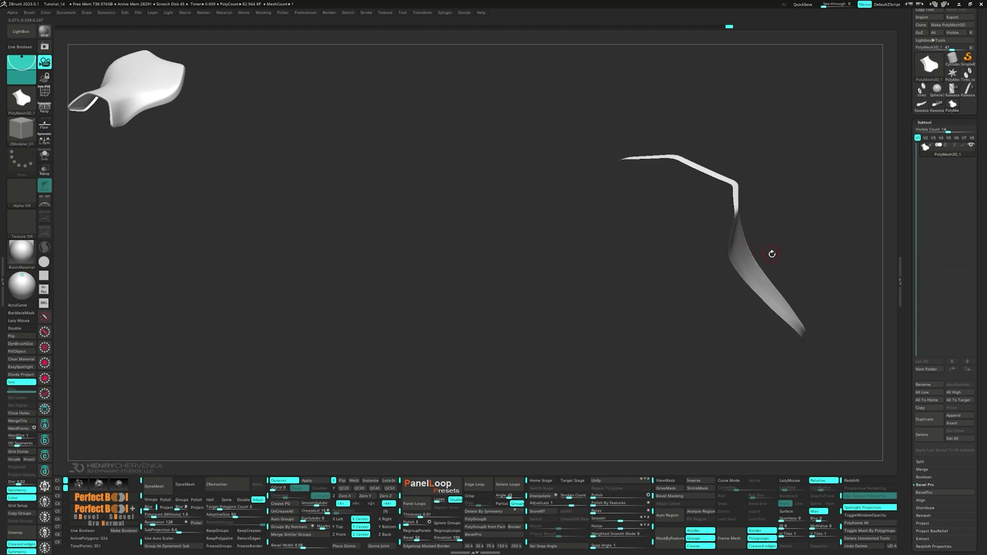
key(shift+f)
ctrl+right_drag(727, 203, 748, 268)
key(space)
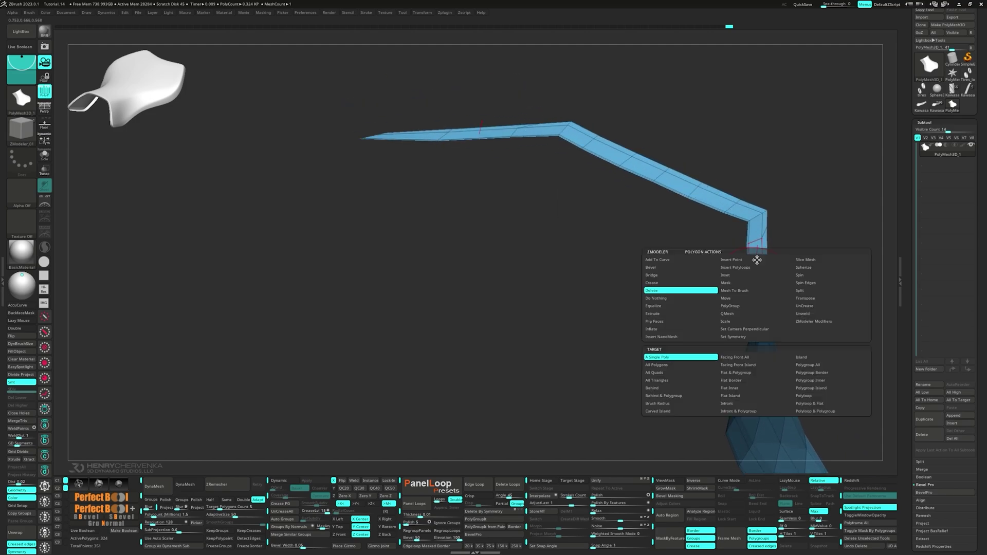
click(653, 315)
click(754, 269)
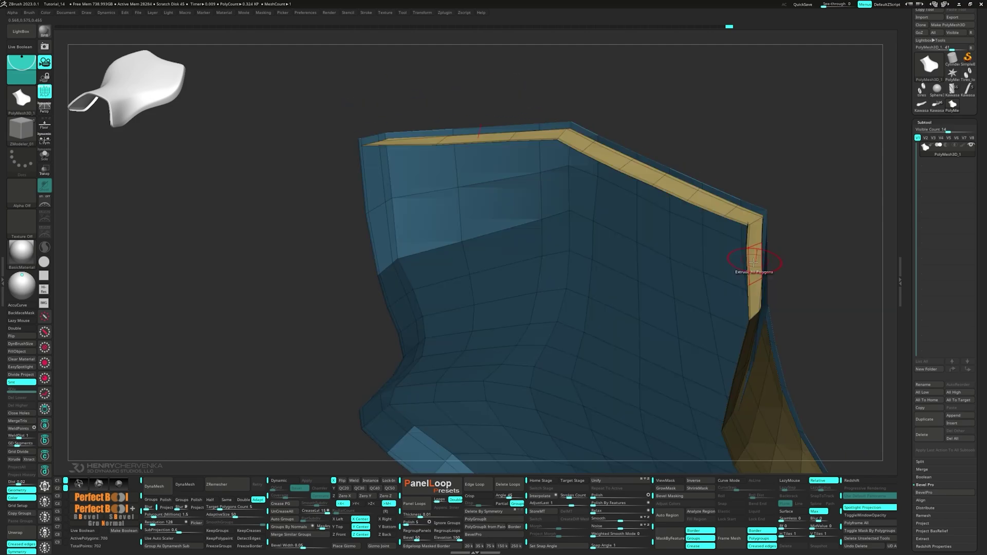
right_drag(753, 271, 590, 303)
right_drag(58, 347, 598, 300)
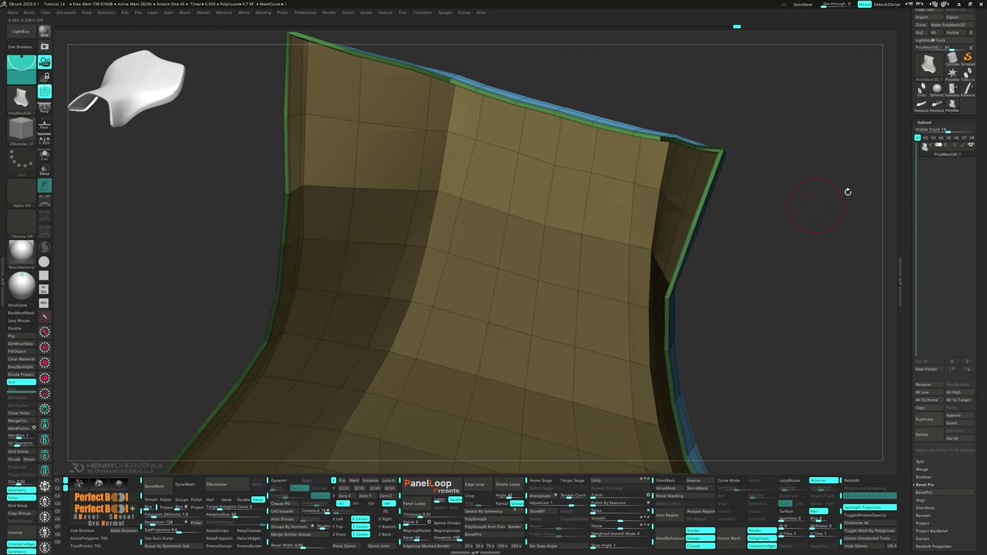
Mask the shell's base mesh so that only the flange's tip corner at the narrow end stays unmasked.
key(d)
right_drag(683, 154, 722, 162)
mouse_move(722, 162)
ctrl+right_down()
mouse_move(738, 244)
mouse_move(771, 220)
mouse_move(796, 177)
ctrl+right_up()
key(shift+d)
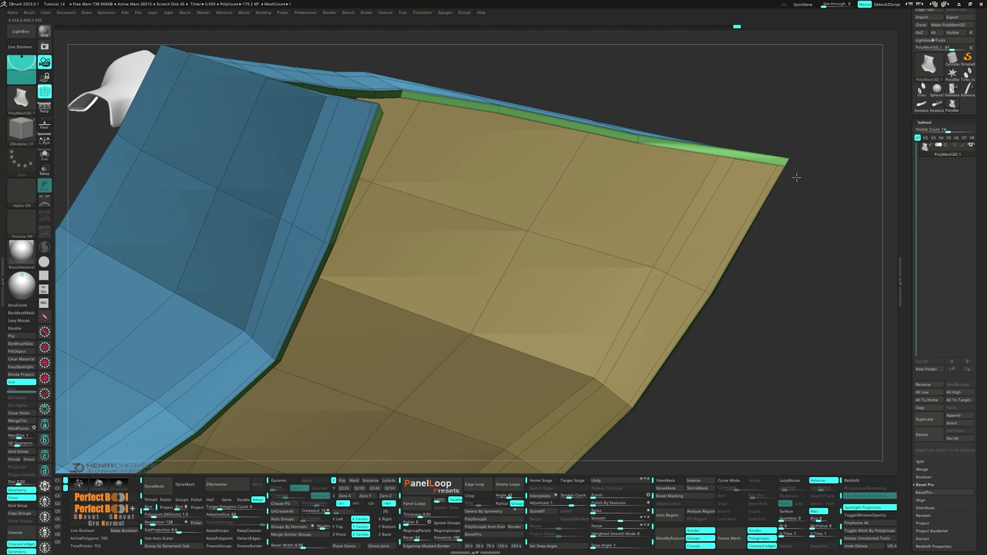
mouse_move(805, 154)
ctrl+mouse_down()
mouse_move(787, 153)
mouse_move(801, 180)
ctrl+mouse_up()
ctrl+click(807, 189)
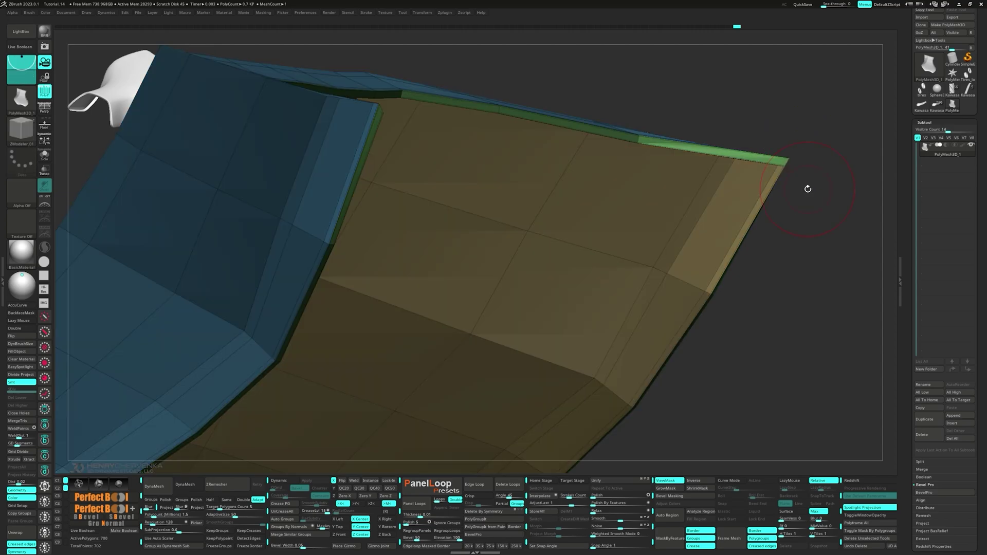
Reshape the unmasked tip corner with the transform gizmo centred on it and clear the mask.
key(w)
right_drag(806, 187, 781, 166)
click(785, 162)
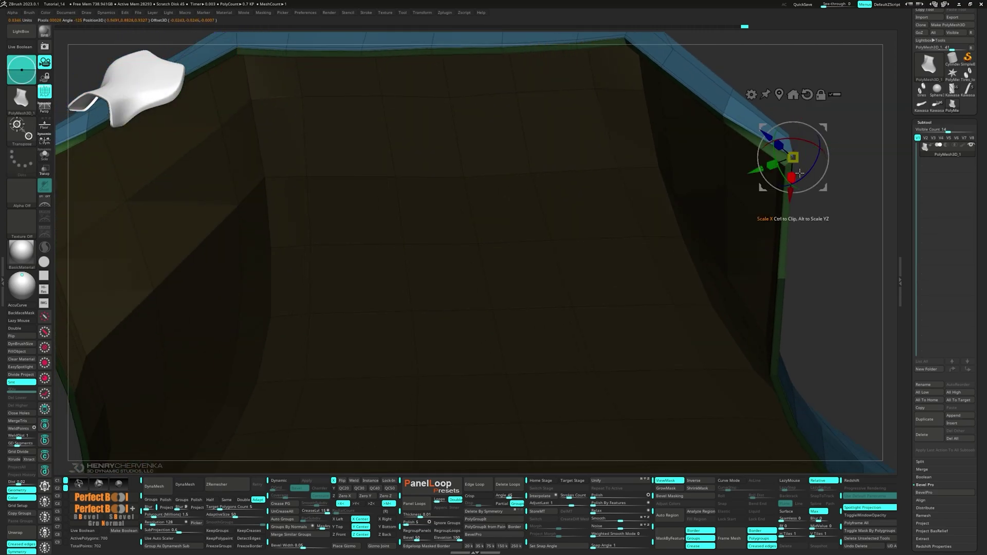
drag(786, 182, 819, 167)
ctrl+drag(816, 213, 819, 230)
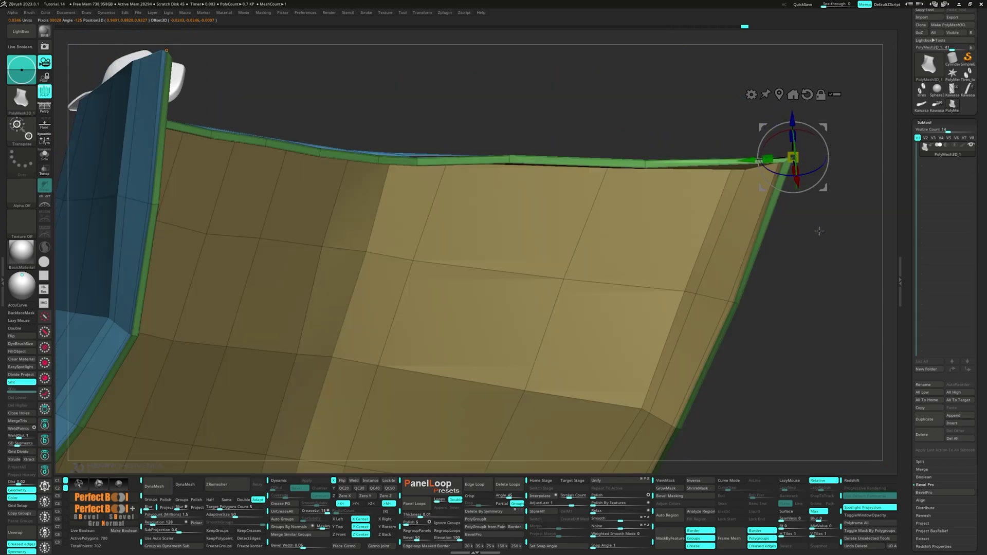
Return to Draw mode with dynamic subdivision on, hide the polyframe, and check the thickened shell's smoothed surface and rim from several angles.
key(d)
key(q)
ctrl+right_drag(810, 246, 647, 196)
key(f)
key(shift+f)
right_drag(508, 239, 507, 280)
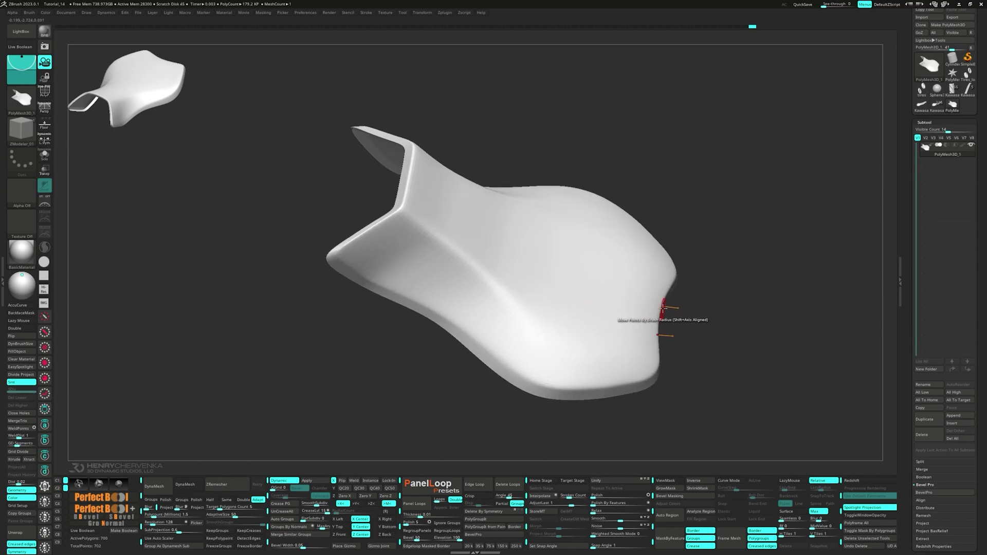
right_drag(663, 306, 610, 302)
key(shift+f)
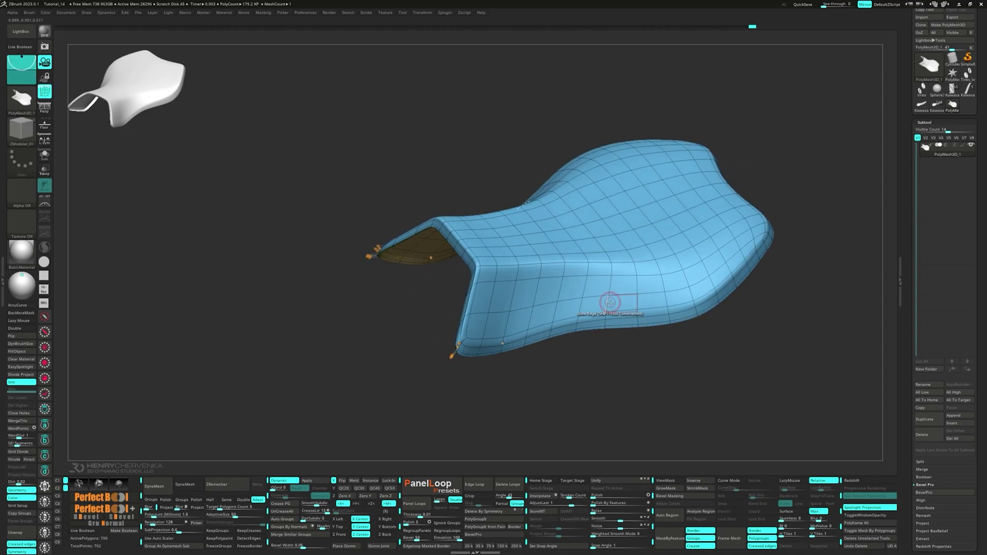
key(shift+f)
right_drag(642, 348, 597, 289)
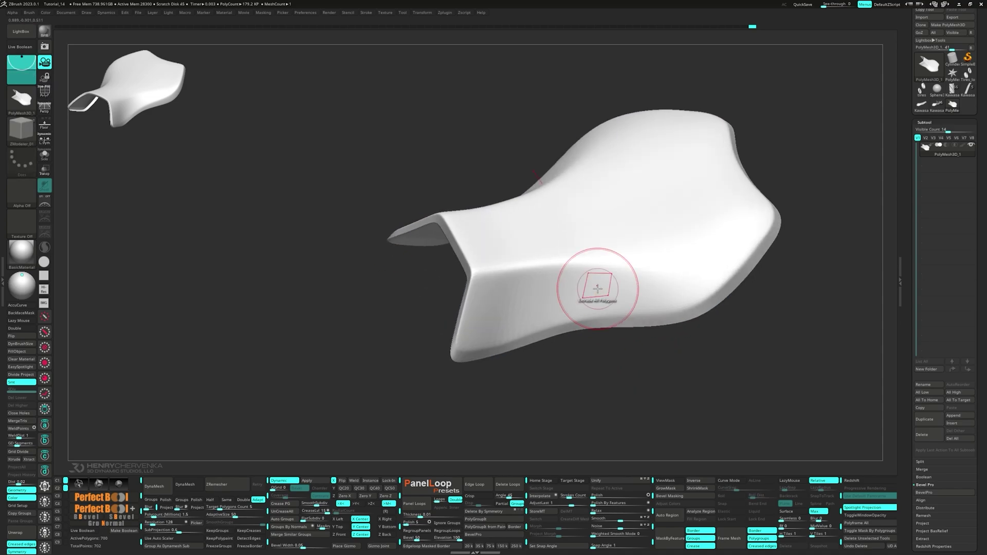
key(shift)
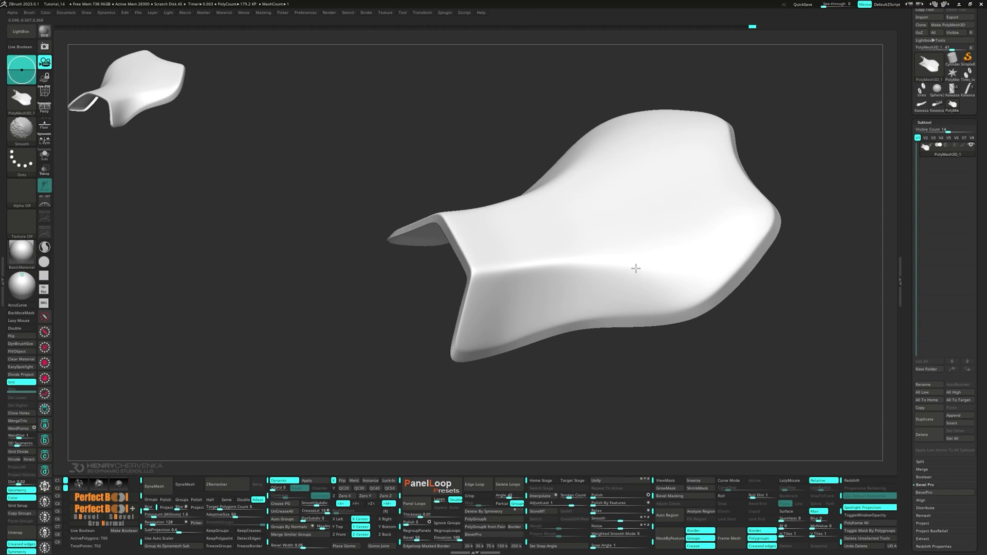